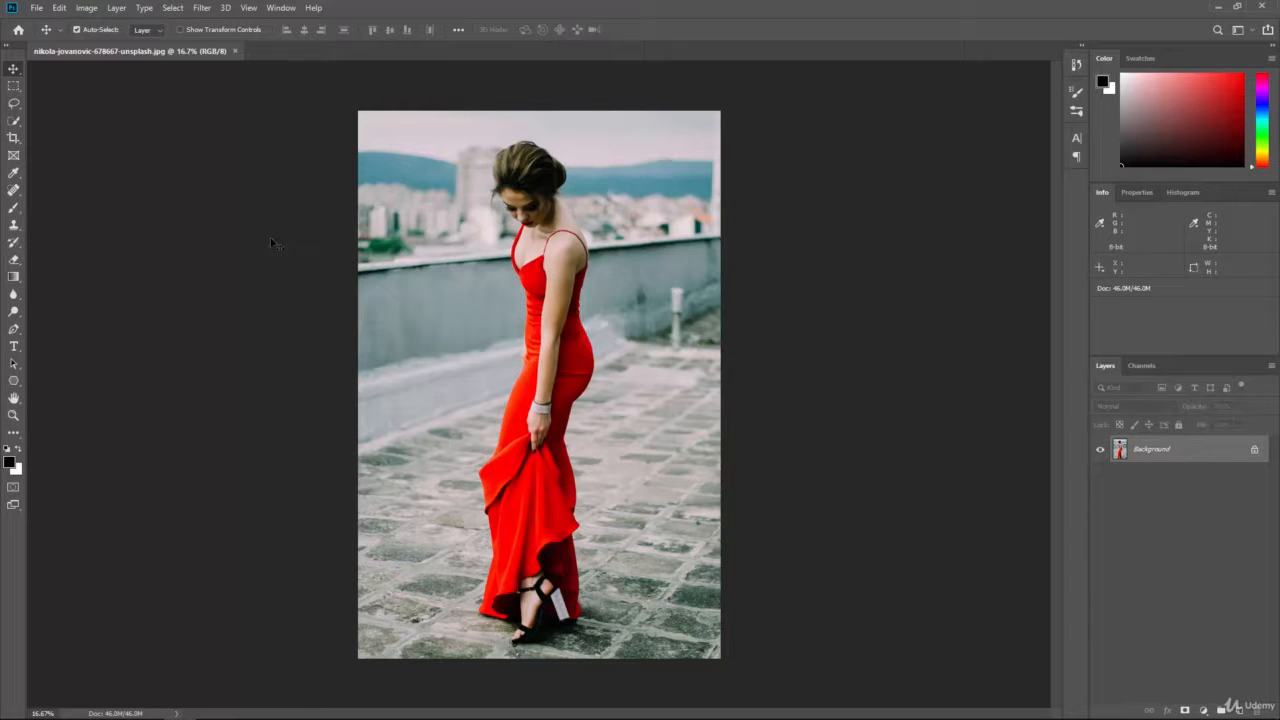
Step: Try a Brightness/Contrast adjustment on the photo with brightness 12 and contrast 100
left_click(86, 8)
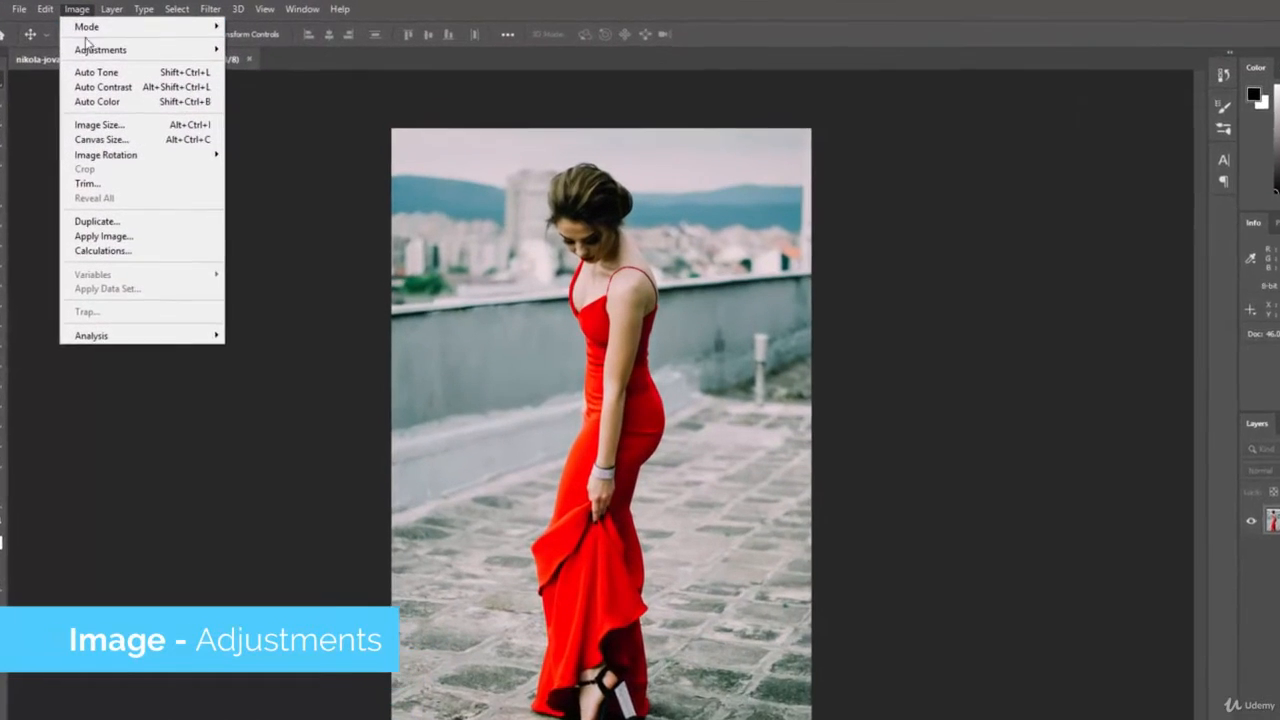
mouse_move(110, 45)
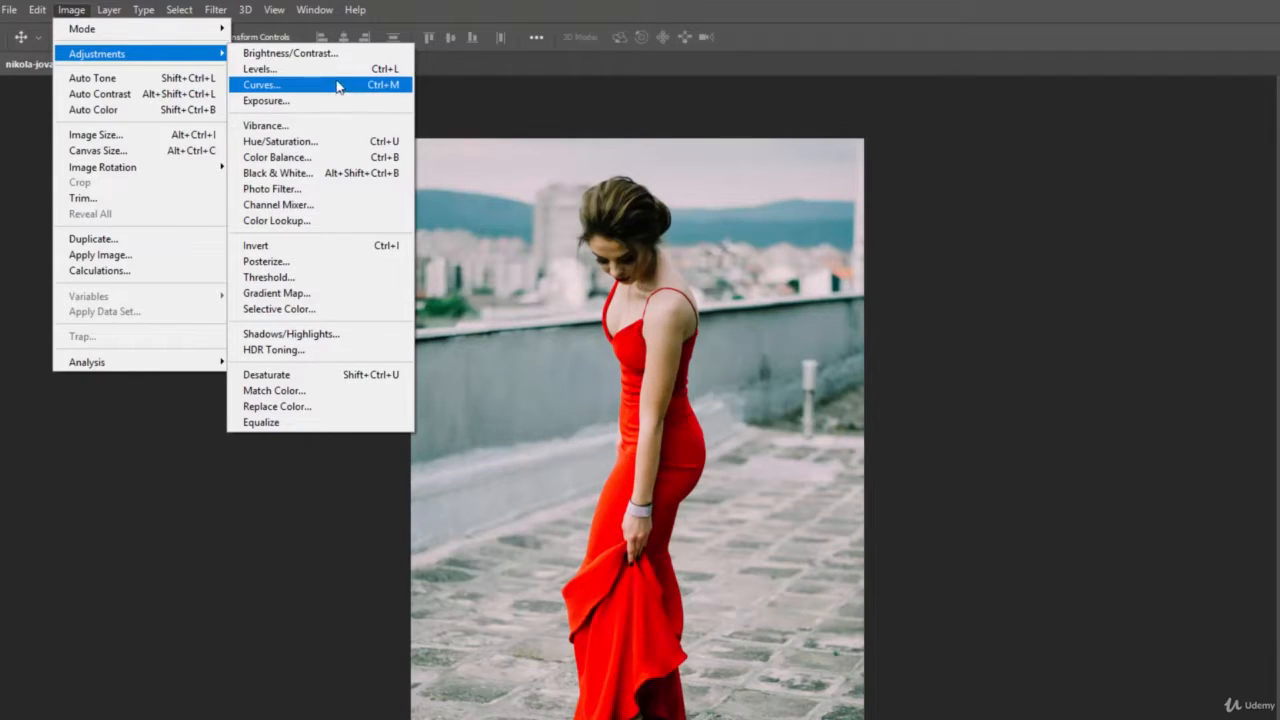
left_click(312, 55)
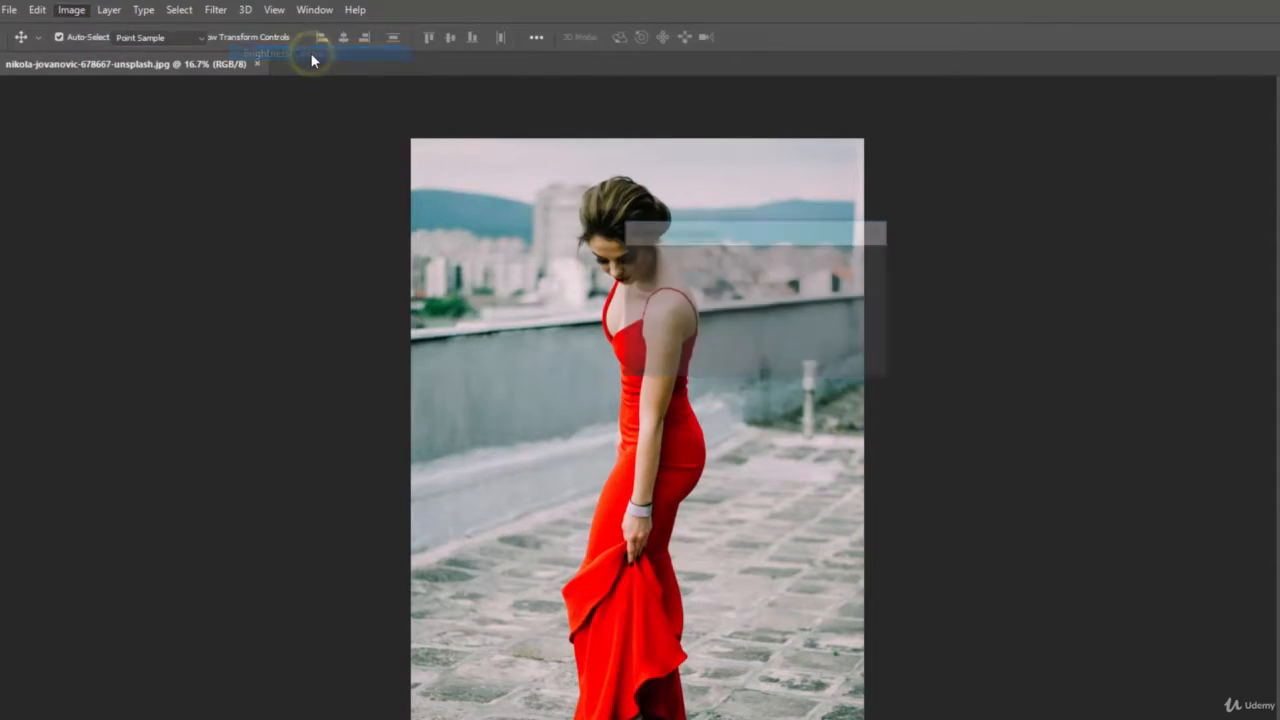
left_click_drag(745, 239, 1008, 167)
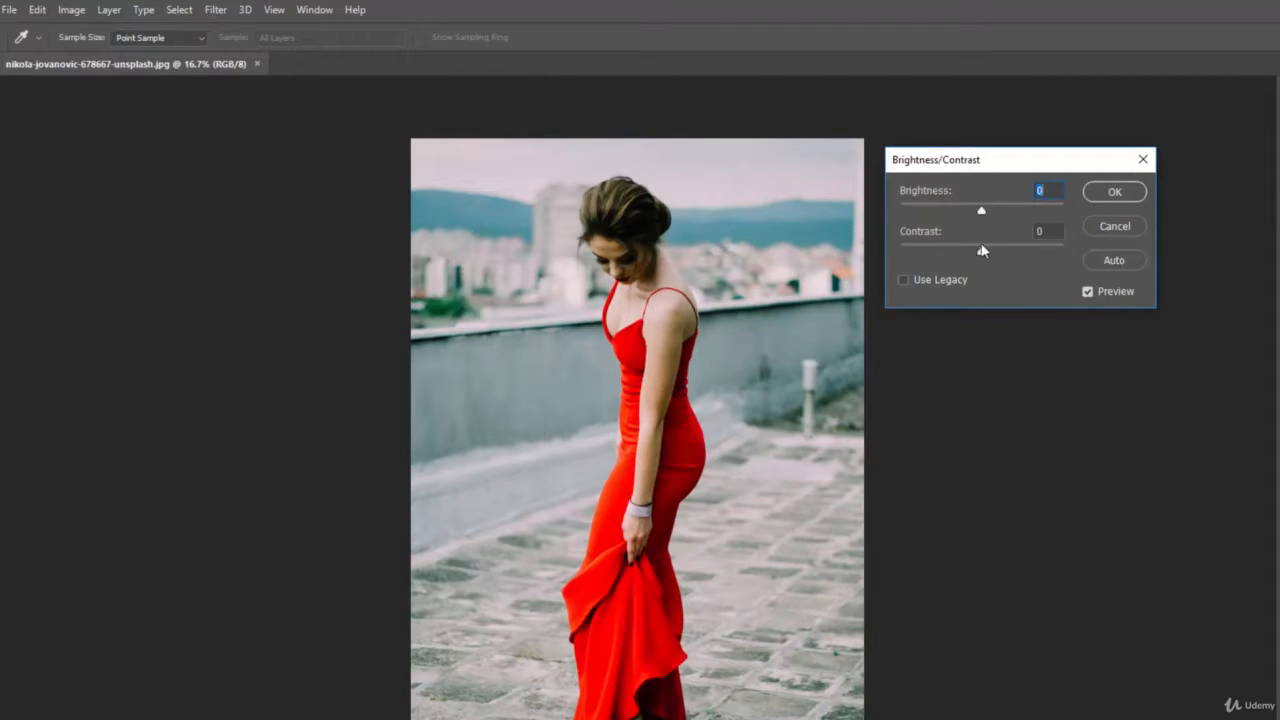
mouse_move(982, 212)
left_mouse_down()
mouse_move(1038, 217)
mouse_move(886, 200)
mouse_move(983, 216)
left_mouse_up()
left_click_drag(983, 262, 1025, 265)
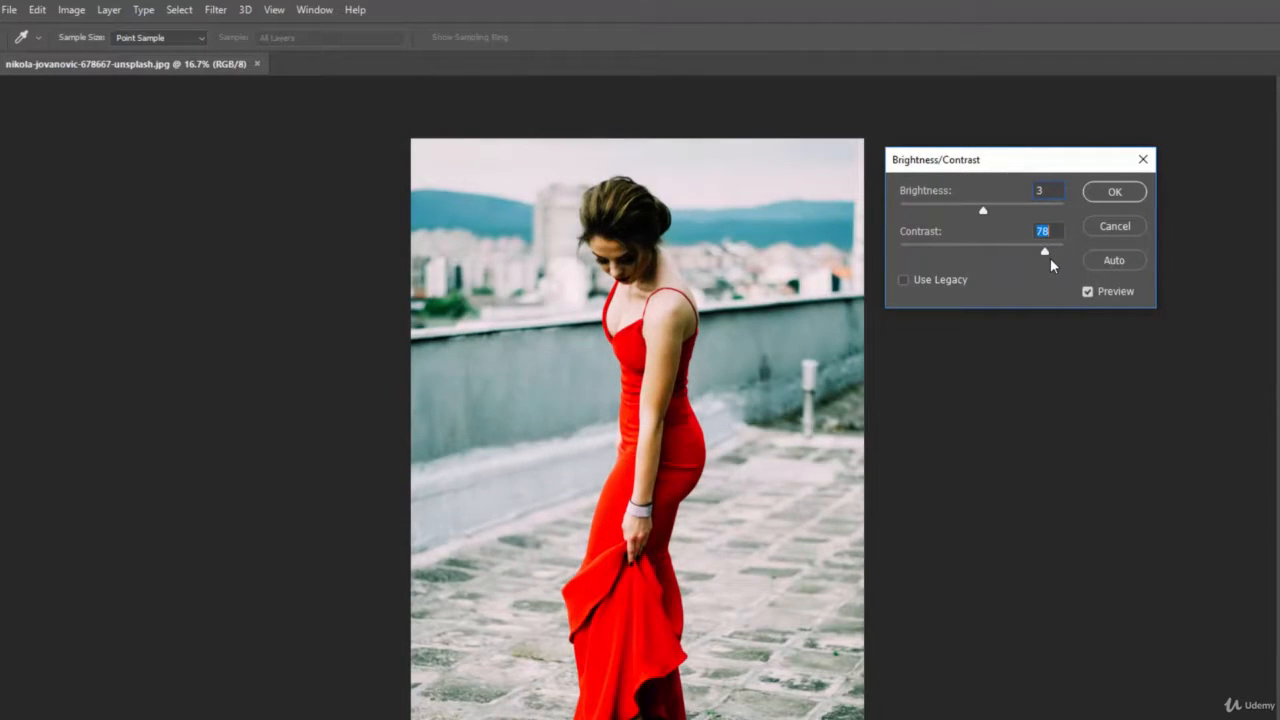
mouse_move(1061, 258)
left_mouse_down()
mouse_move(876, 250)
mouse_move(985, 252)
mouse_move(972, 213)
mouse_move(1053, 258)
mouse_move(1064, 247)
left_mouse_up()
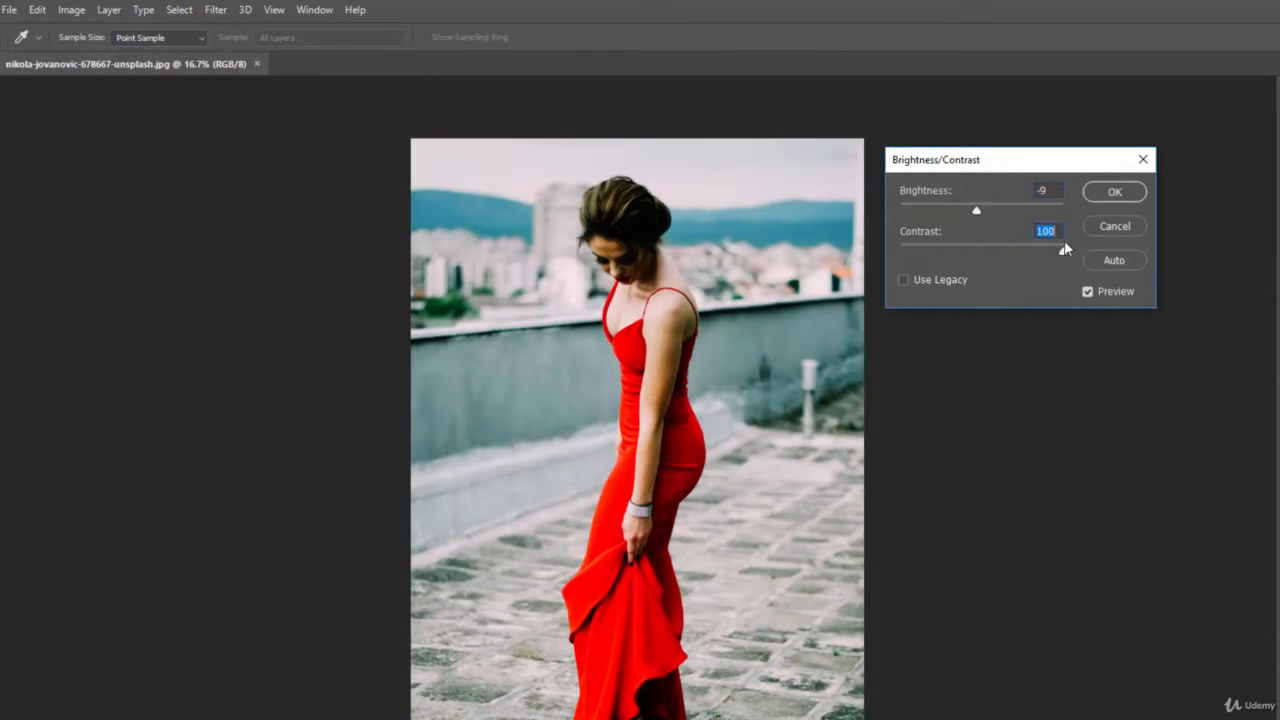
mouse_move(996, 210)
left_mouse_down()
mouse_move(977, 213)
mouse_move(989, 214)
left_mouse_up()
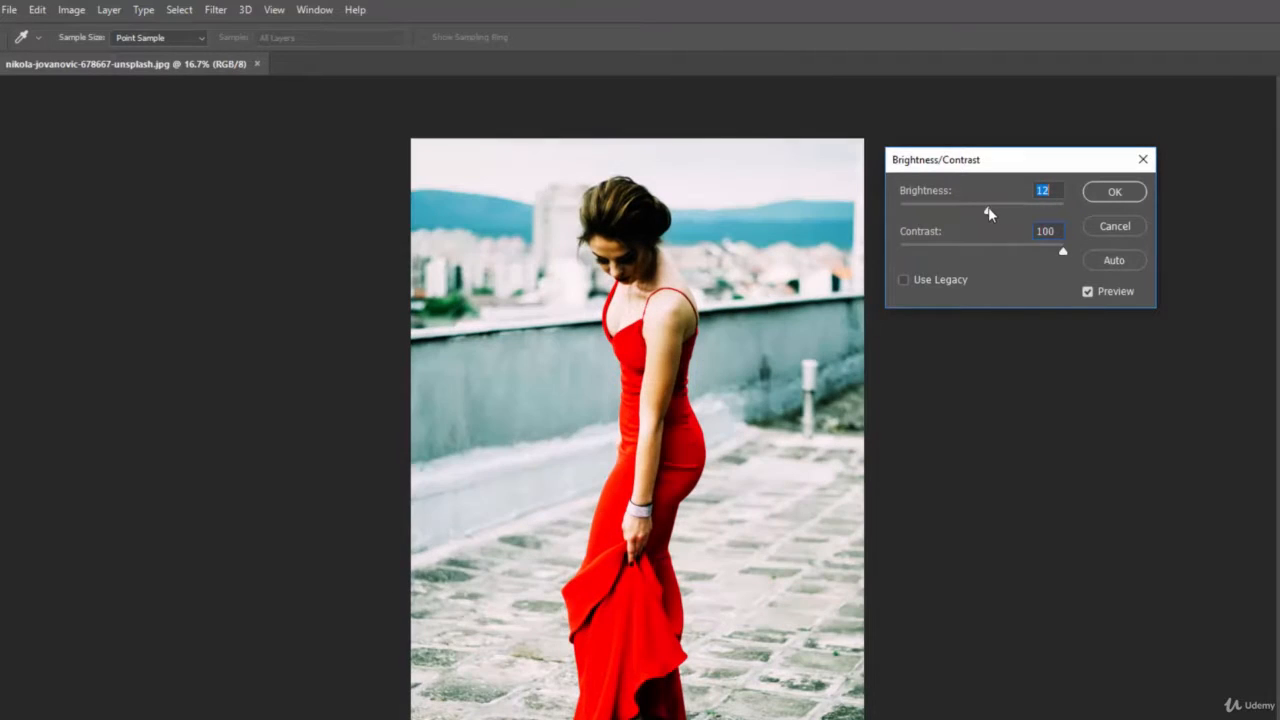
Step: Compare the photo before and after the Brightness/Contrast adjustment by toggling its preview
left_click(1088, 292)
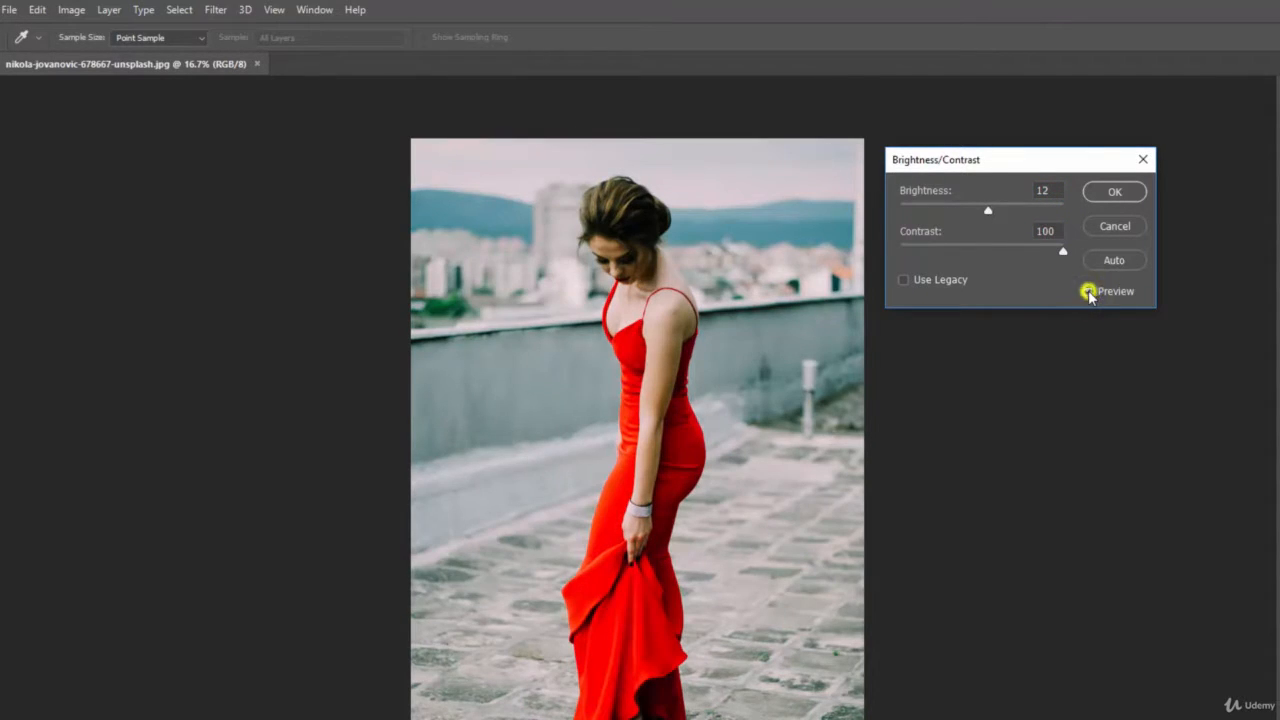
left_click(1088, 292)
left_click(1088, 292)
left_click(1088, 292)
left_click(1088, 292)
left_click(1088, 292)
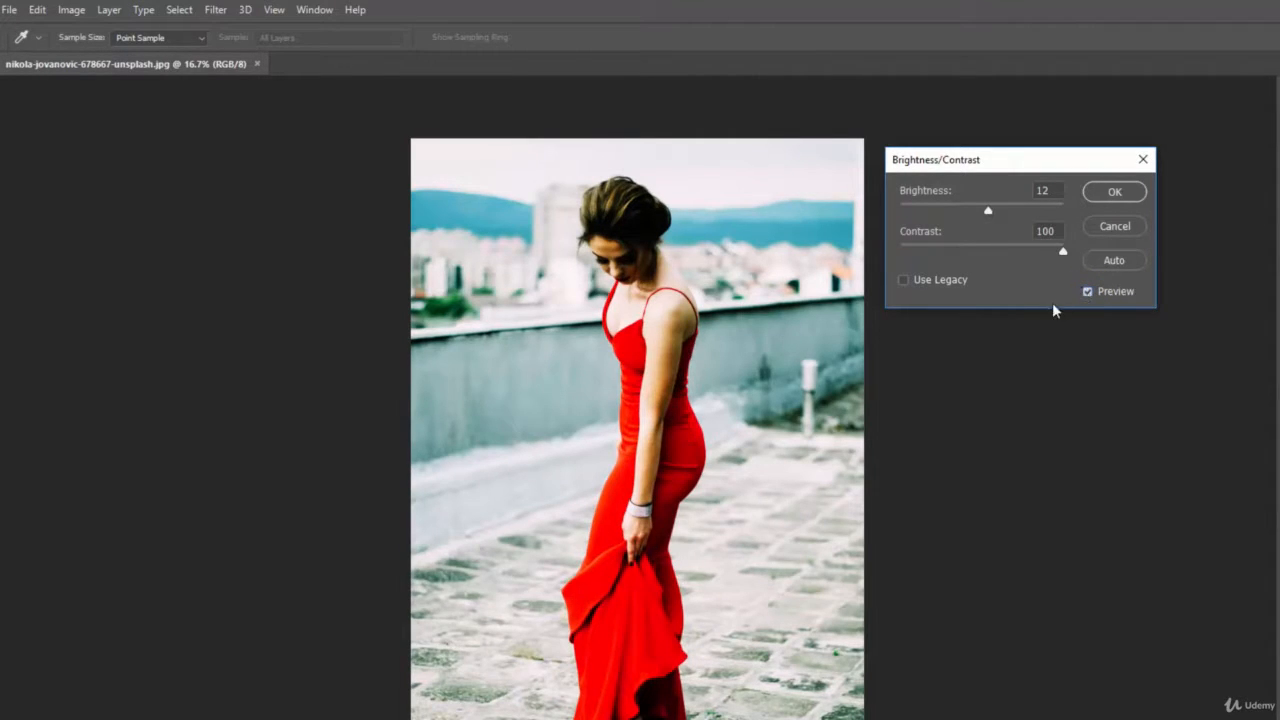
Step: Apply the Brightness/Contrast adjustment to the photo and undo it
left_click(1114, 191)
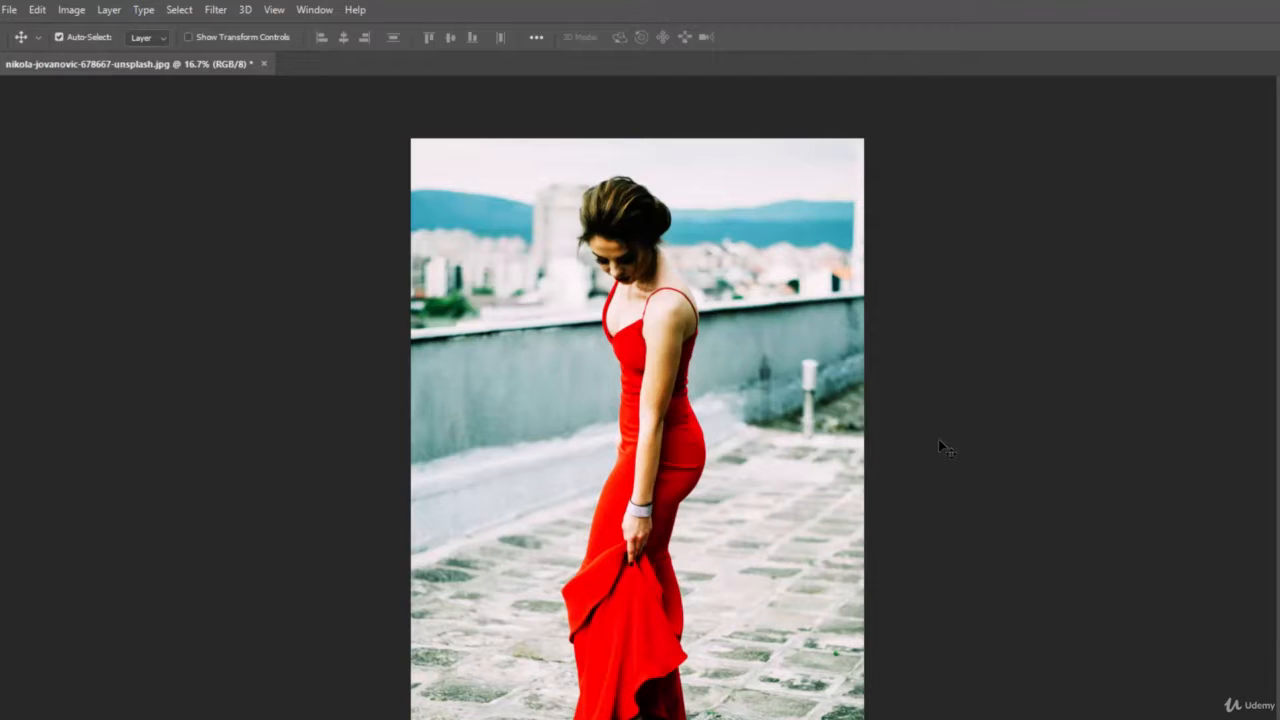
key("ctrl")
key("ctrl+z")
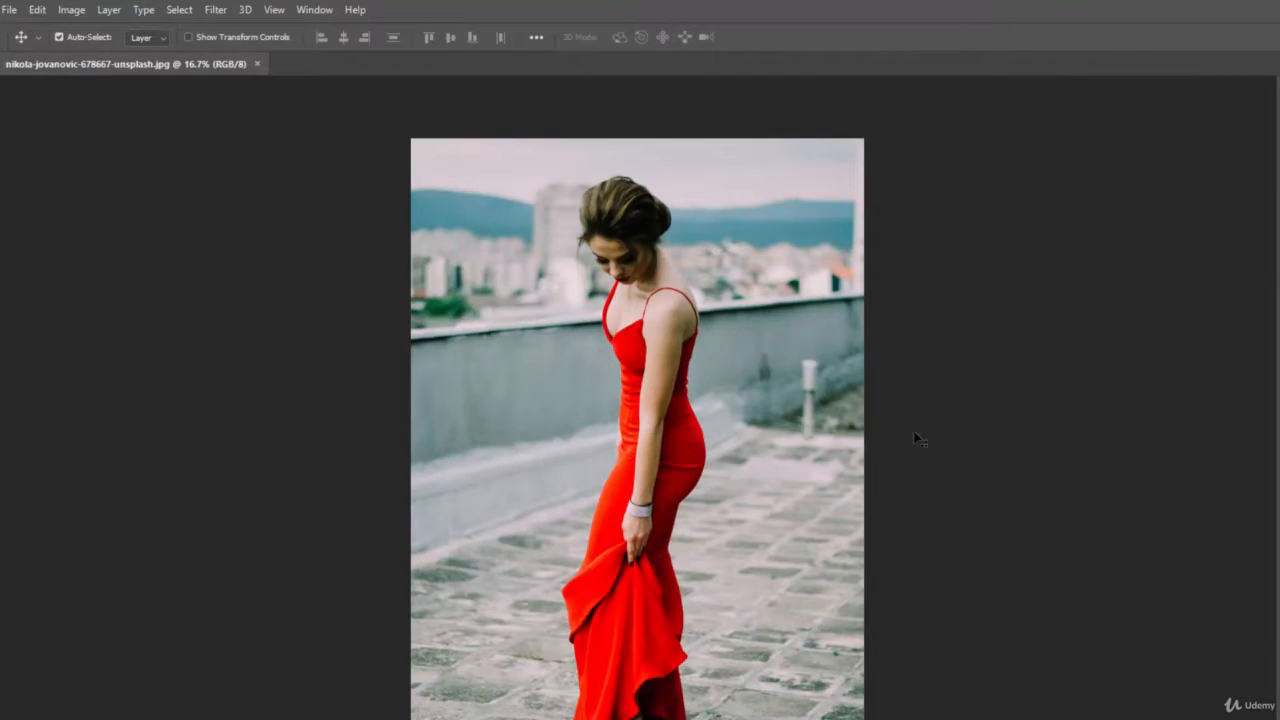
Step: Try shifting the photo's master hue with a Hue/Saturation adjustment, and bring the hue back to -1
left_click(71, 12)
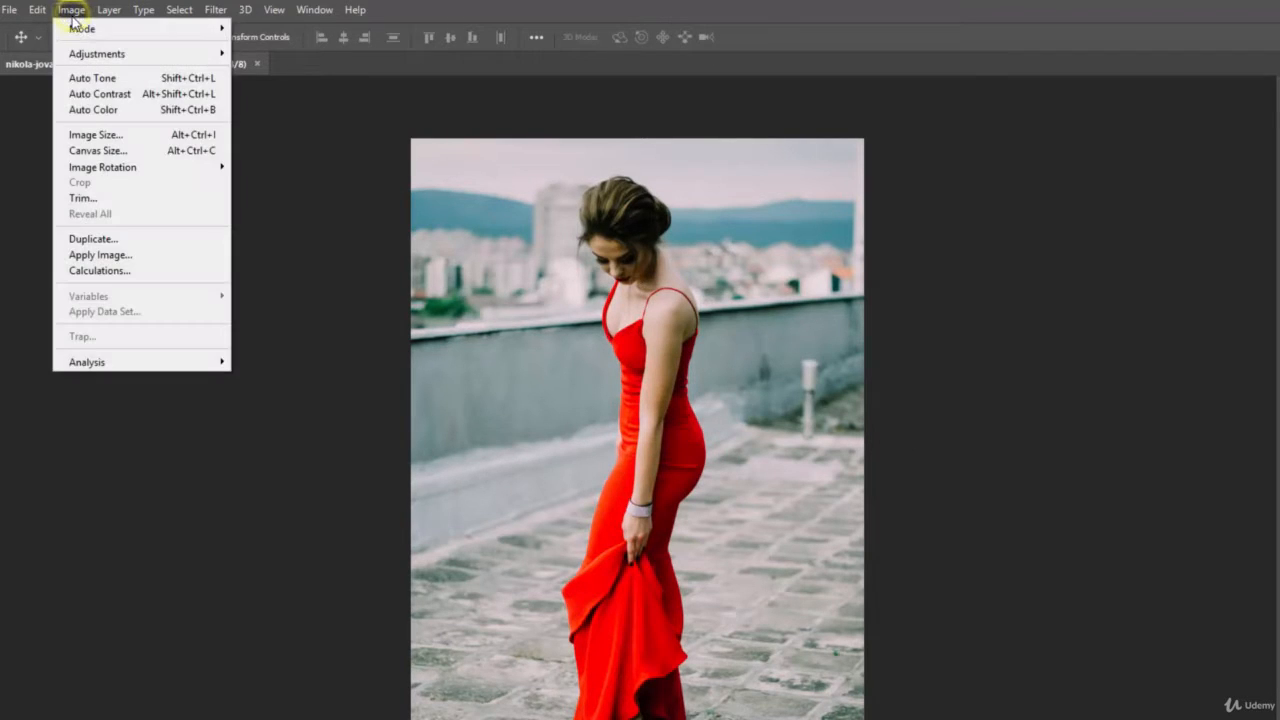
mouse_move(160, 62)
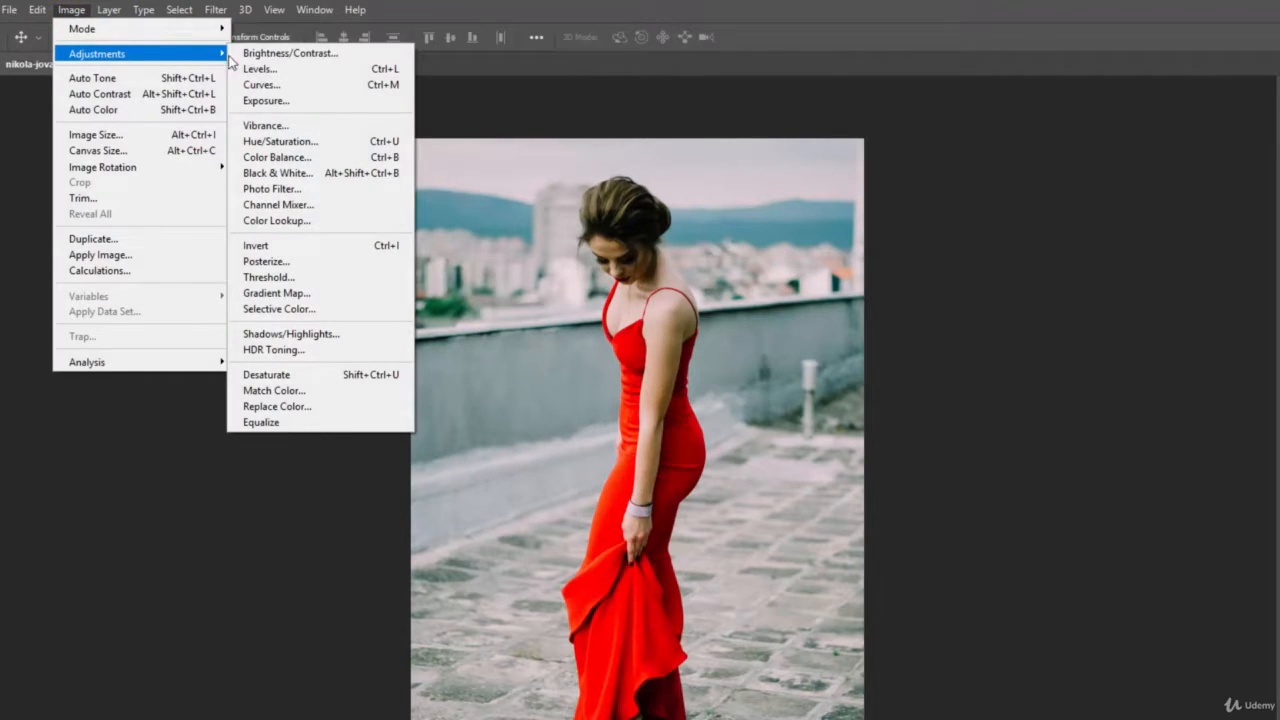
left_click(293, 140)
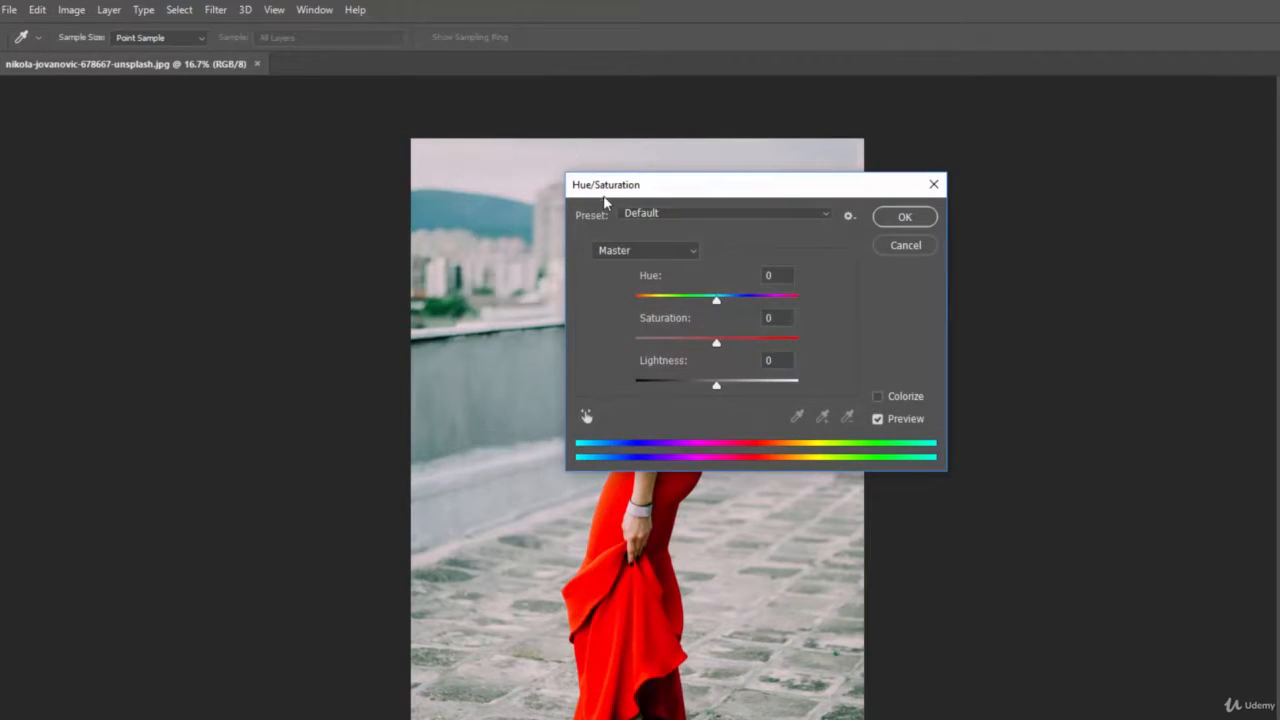
left_click_drag(616, 192, 926, 178)
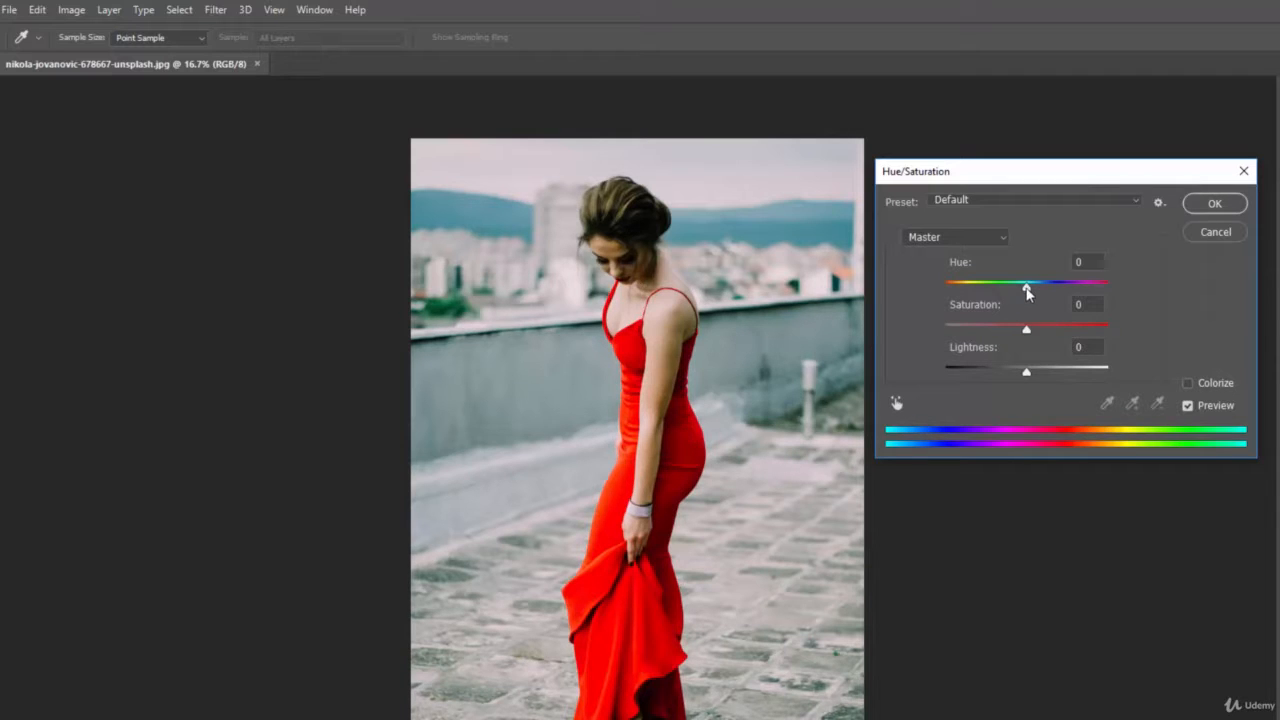
left_click_drag(1027, 287, 1089, 298)
left_click_drag(1085, 298, 1029, 300)
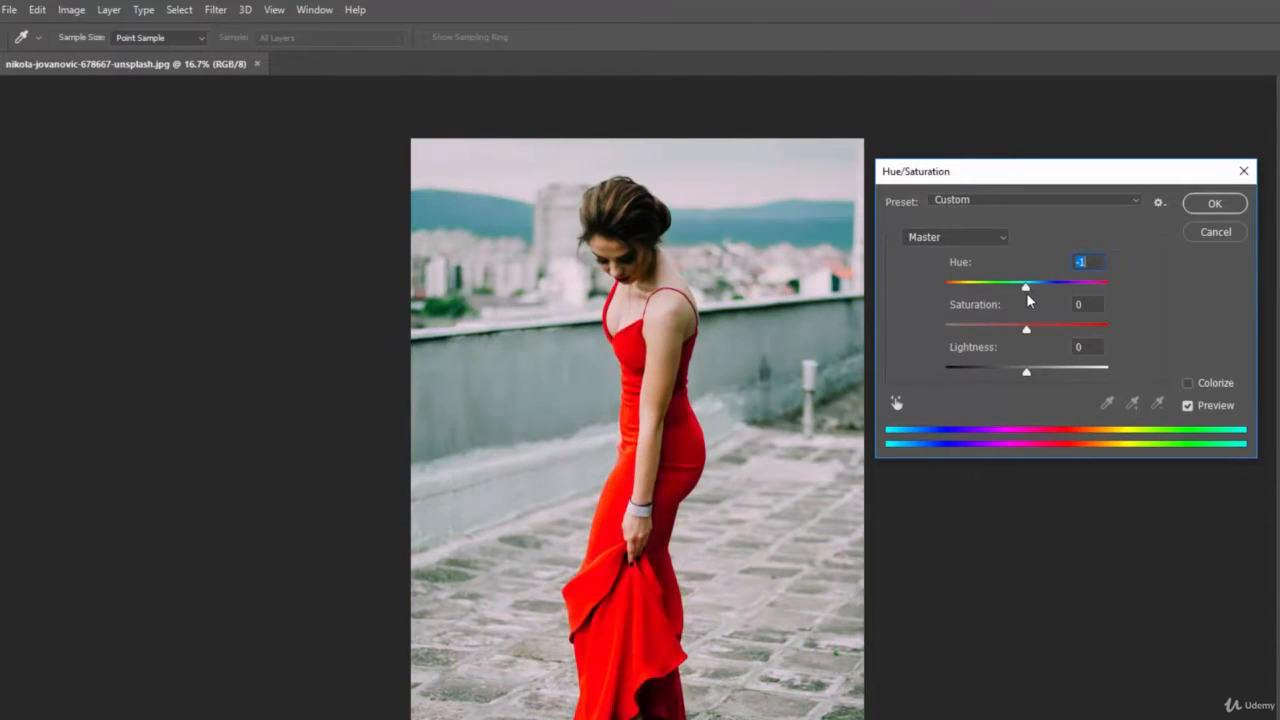
Step: Try colorizing the photo in Hue/Saturation with saturation 52, testing hue 250 and settling on hue 35
left_click(1187, 384)
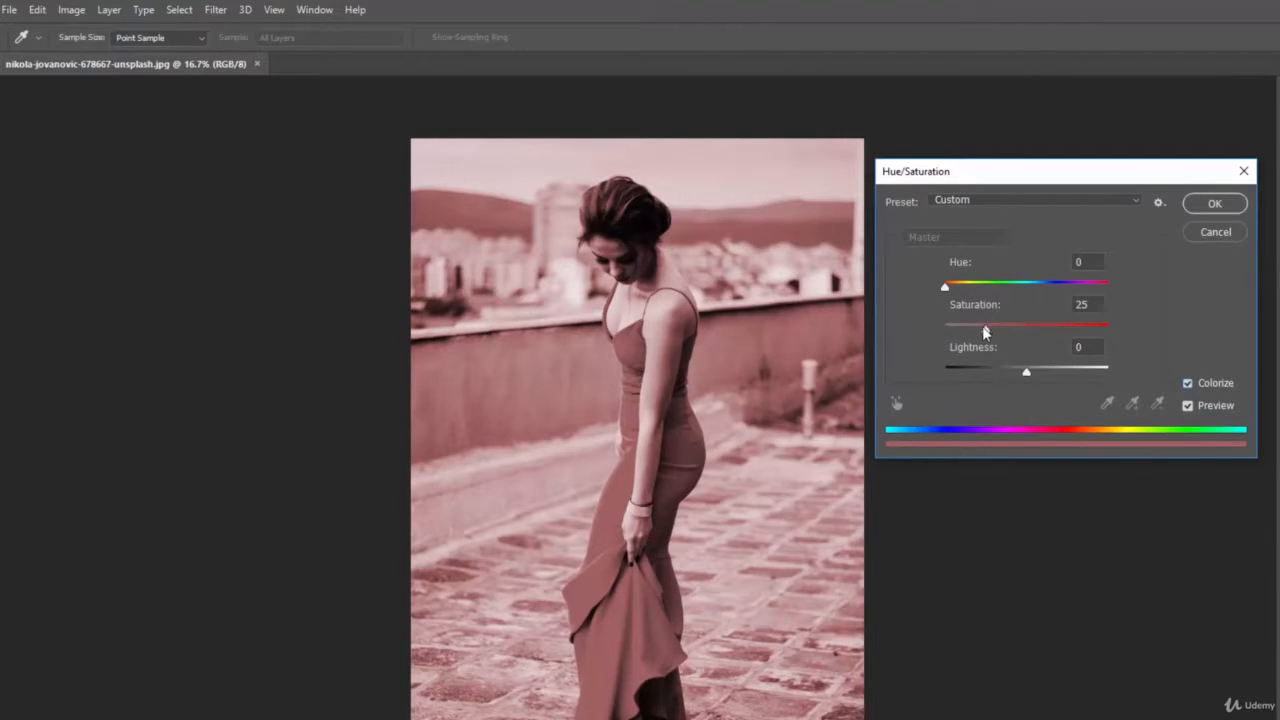
left_click_drag(985, 329, 1031, 339)
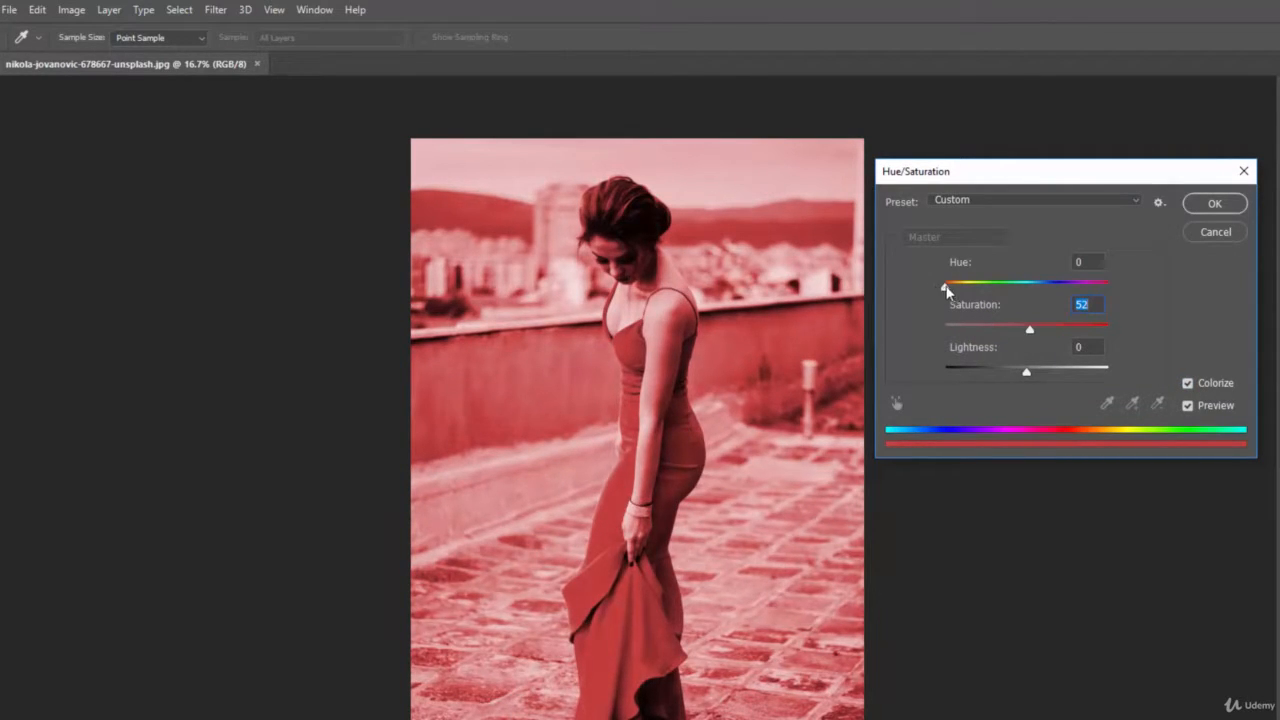
left_click_drag(946, 290, 1061, 294)
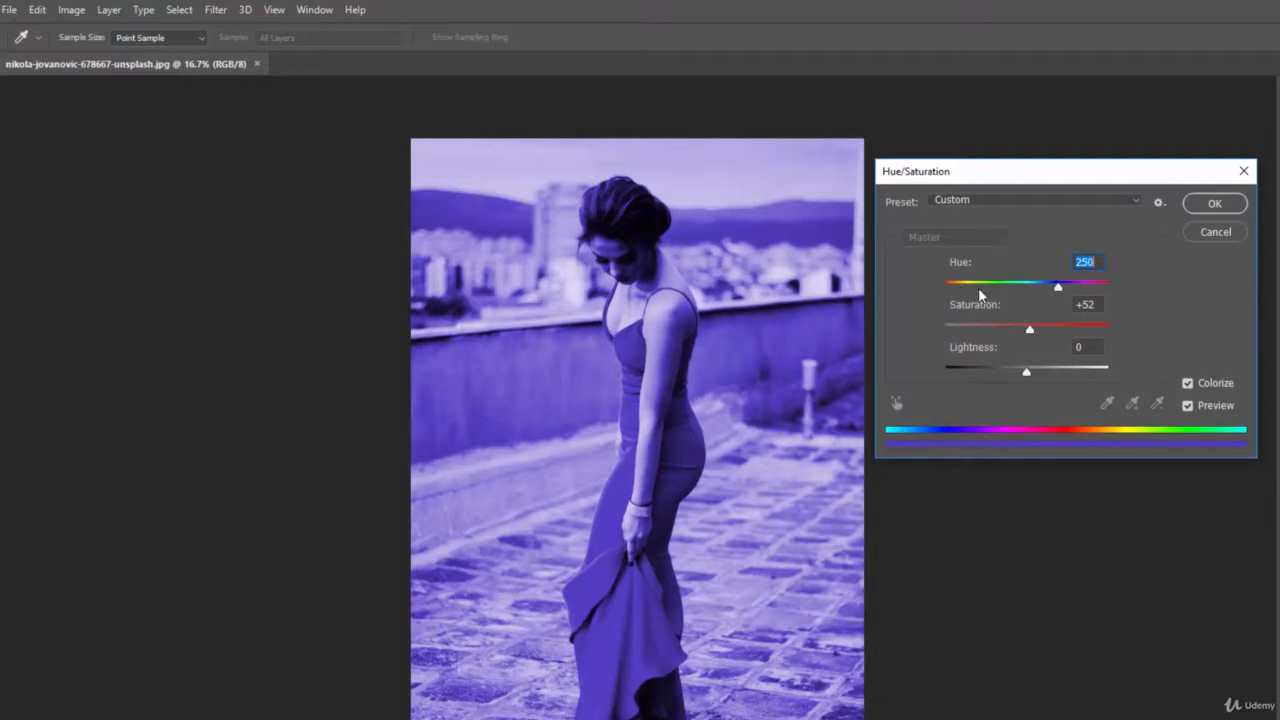
left_click_drag(1058, 288, 963, 298)
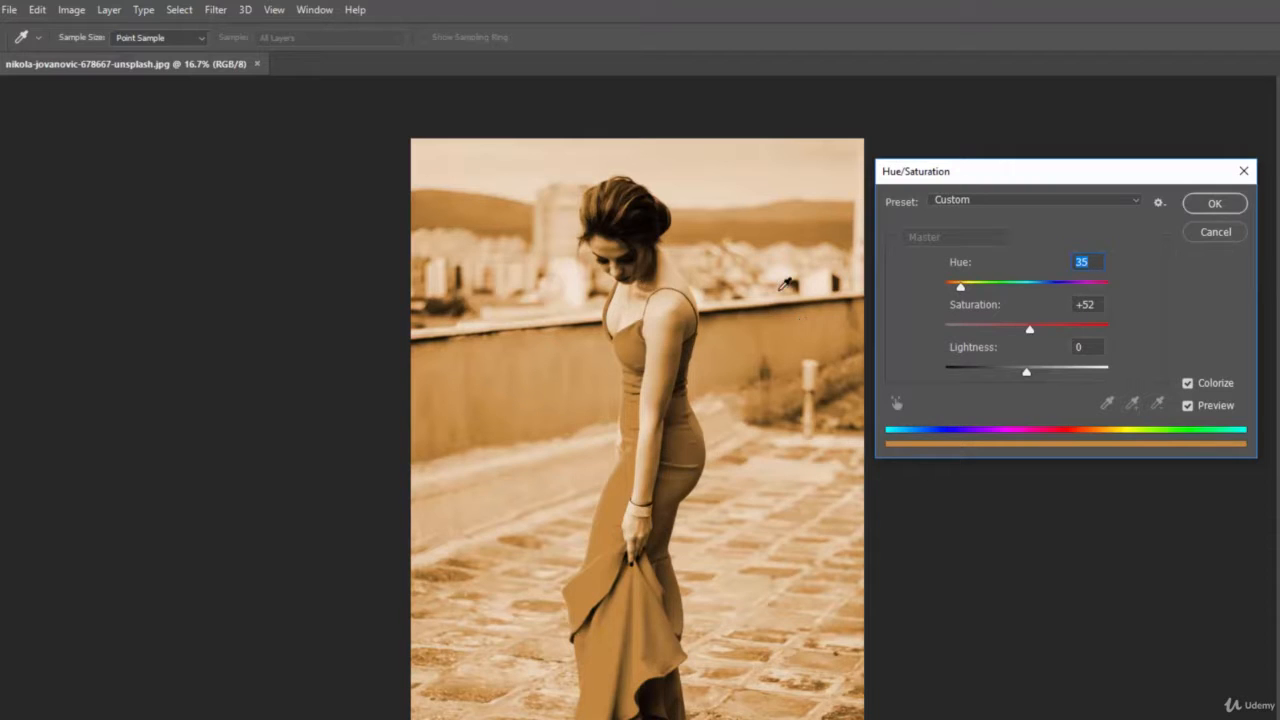
Step: Try a muted sepia tone with saturation 25 and lightness -13, and discard the Hue/Saturation adjustment
left_click_drag(1031, 334, 1010, 375)
mouse_move(987, 330)
left_mouse_down()
mouse_move(1010, 336)
mouse_move(1017, 372)
mouse_move(1008, 331)
mouse_move(988, 340)
left_mouse_up()
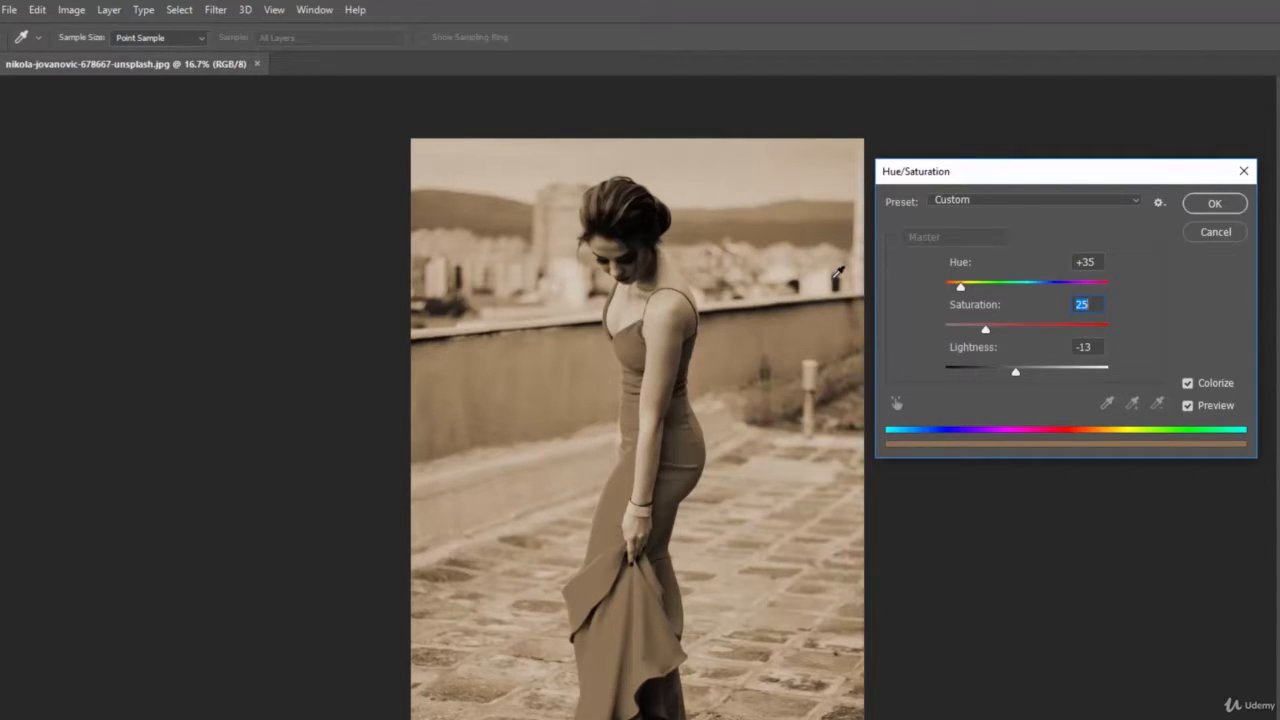
left_click(1205, 230)
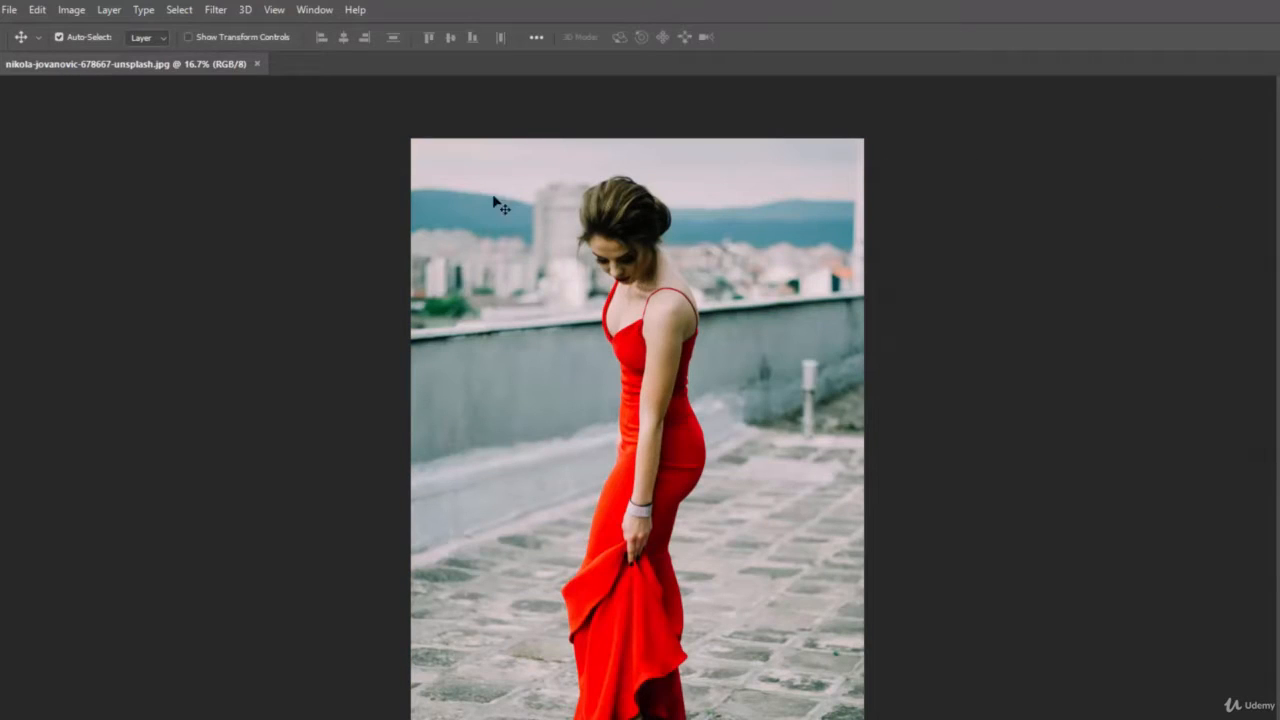
Step: Try brightening the photo with an RGB Curves point at input 103, output 156, and delete that point
left_click(71, 9)
mouse_move(84, 53)
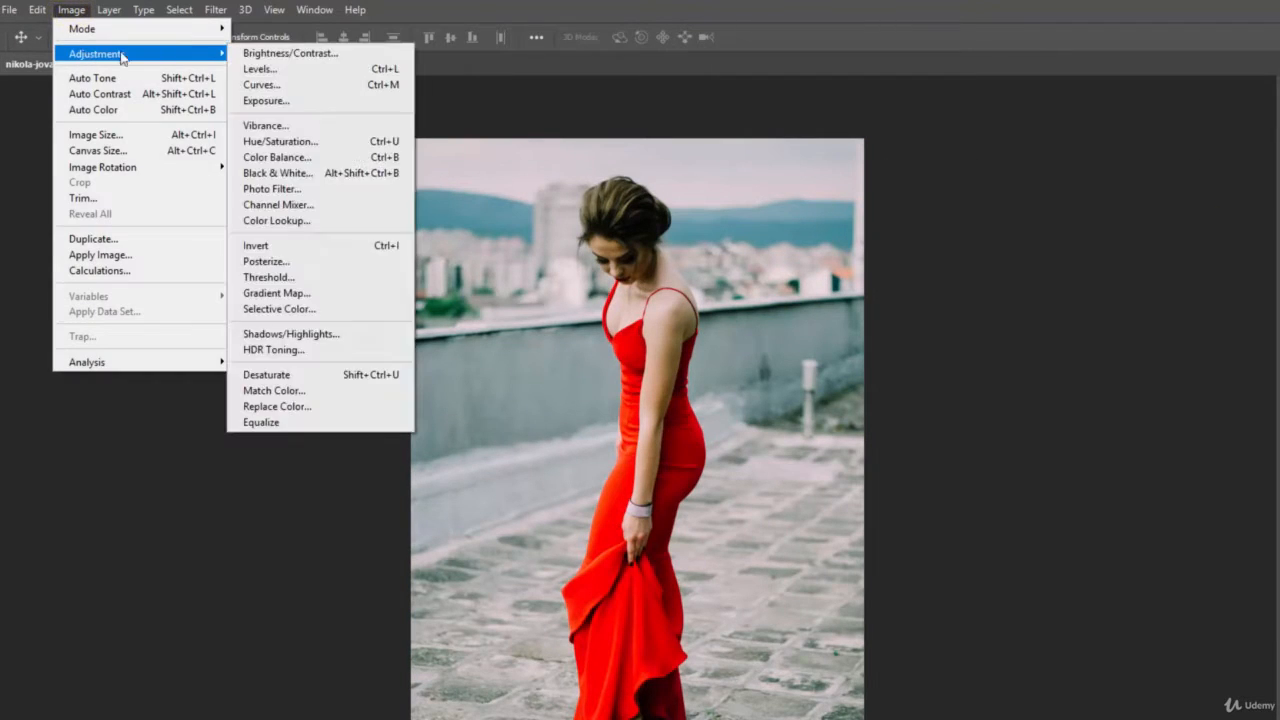
left_click(307, 84)
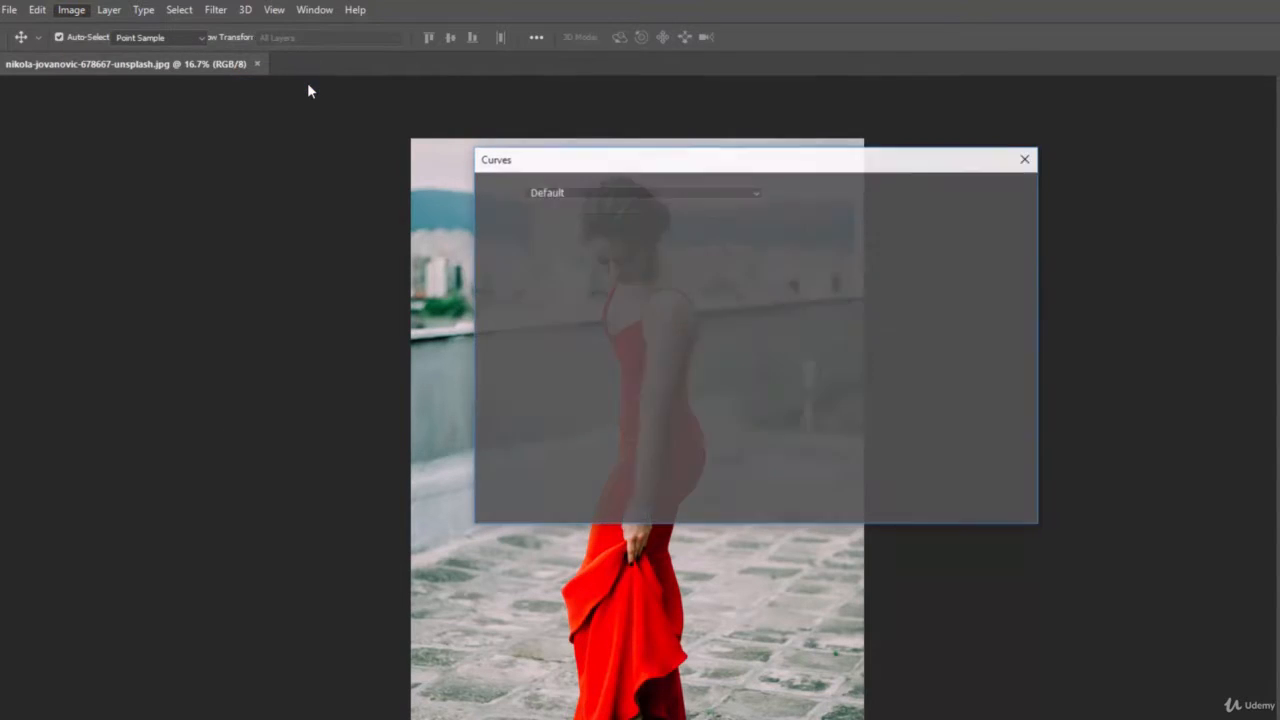
left_click_drag(654, 162, 938, 148)
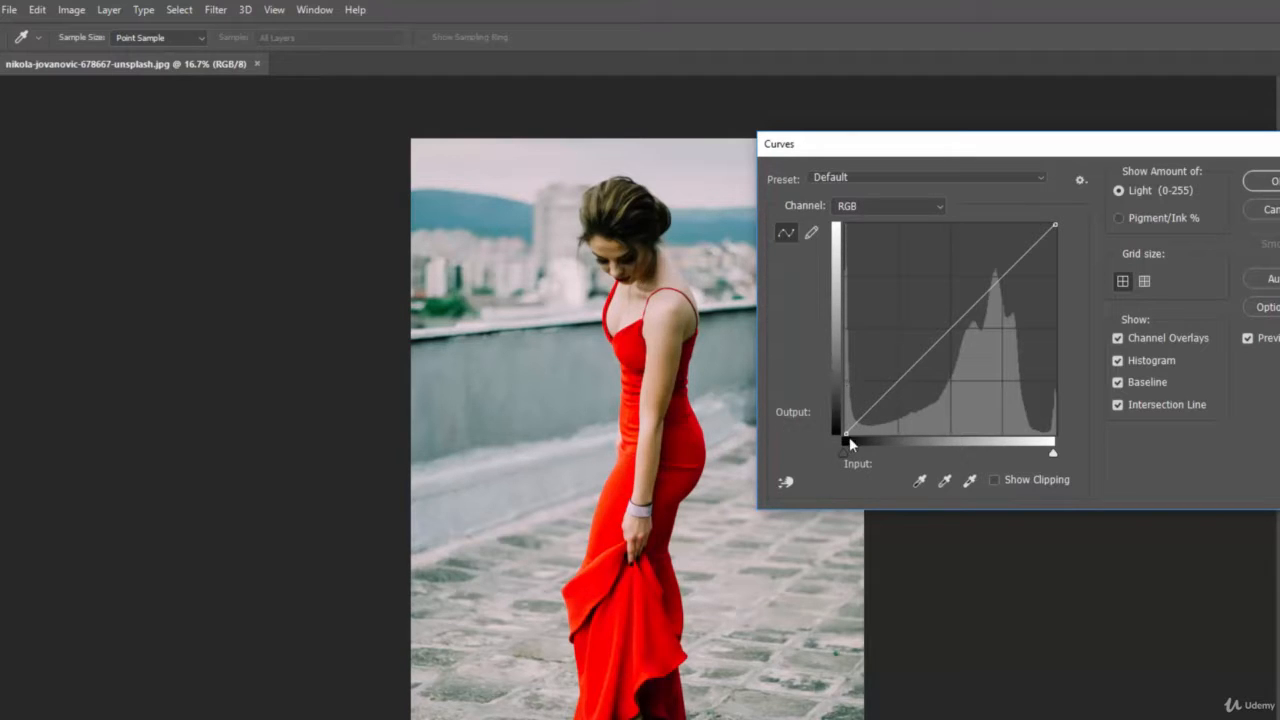
mouse_move(844, 434)
left_mouse_down()
mouse_move(842, 382)
mouse_move(829, 372)
mouse_move(846, 371)
mouse_move(849, 432)
mouse_move(898, 449)
mouse_move(893, 435)
mouse_move(951, 438)
mouse_move(845, 436)
left_mouse_up()
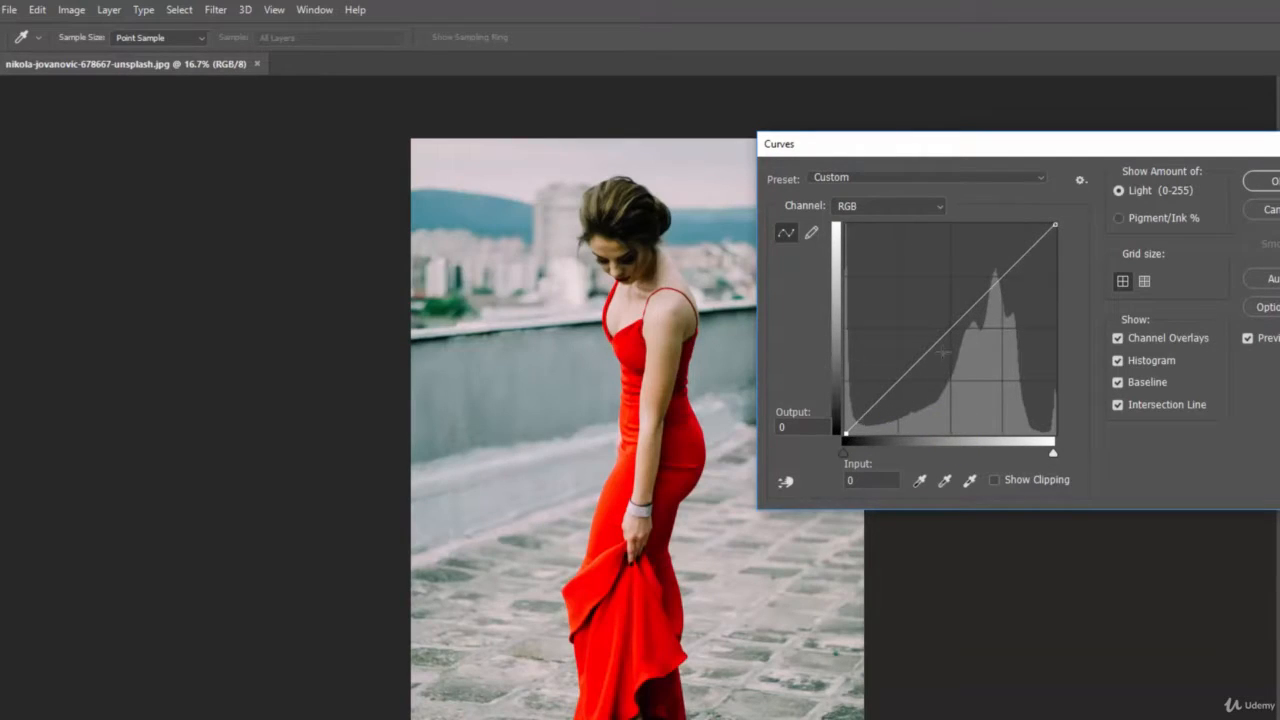
left_click_drag(947, 335, 930, 305)
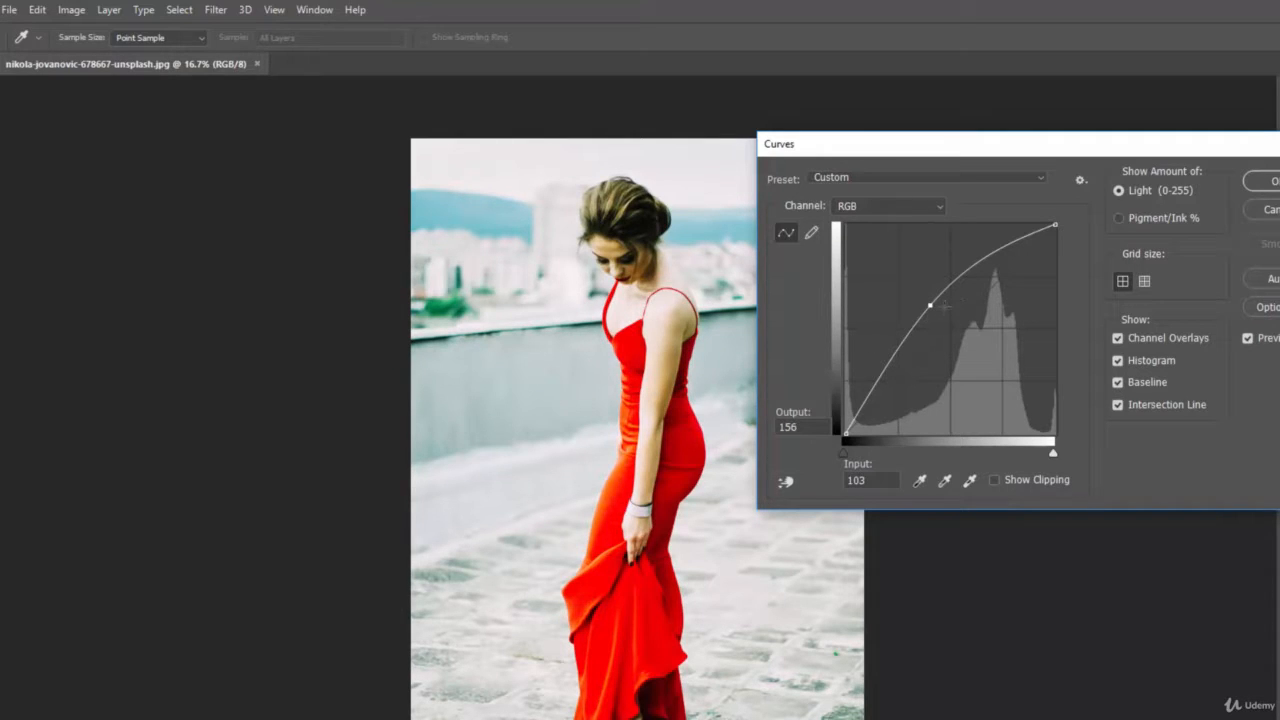
key("Delete")
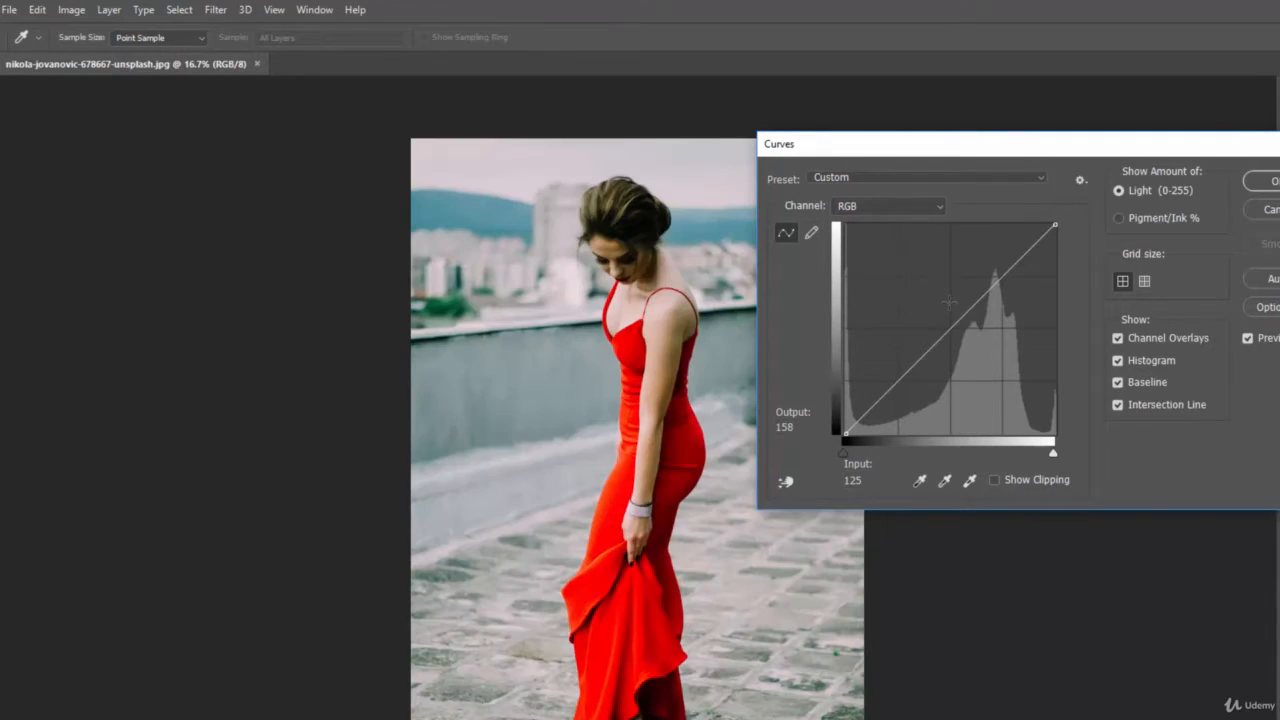
Step: Try lowering the Red channel curve with a point at input 194, output 67, and discard the Curves adjustment
left_click(910, 208)
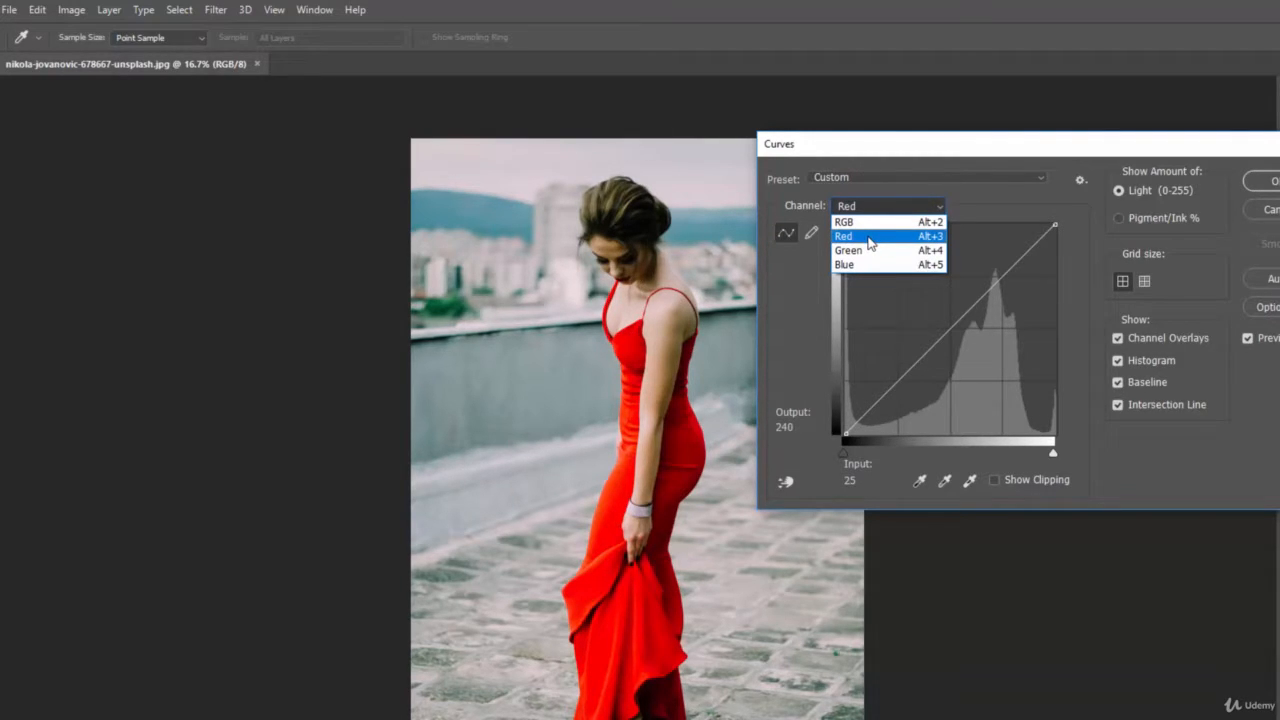
left_click(869, 238)
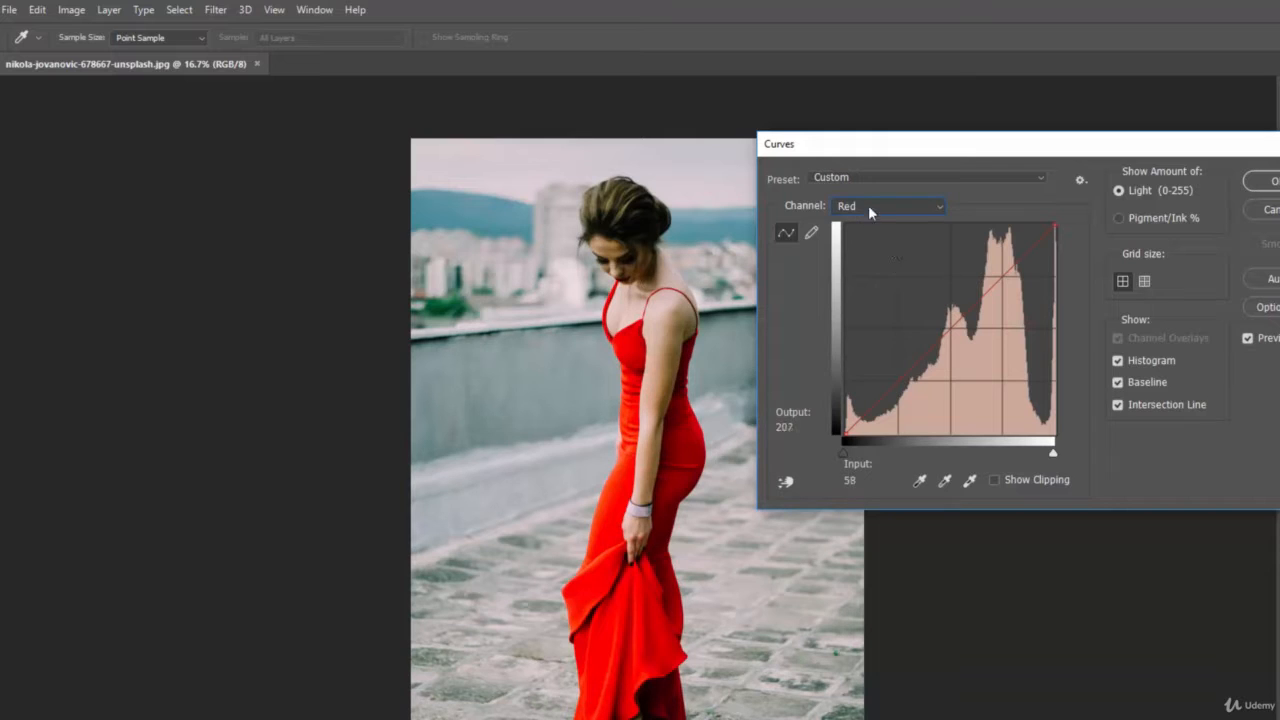
left_click(931, 349)
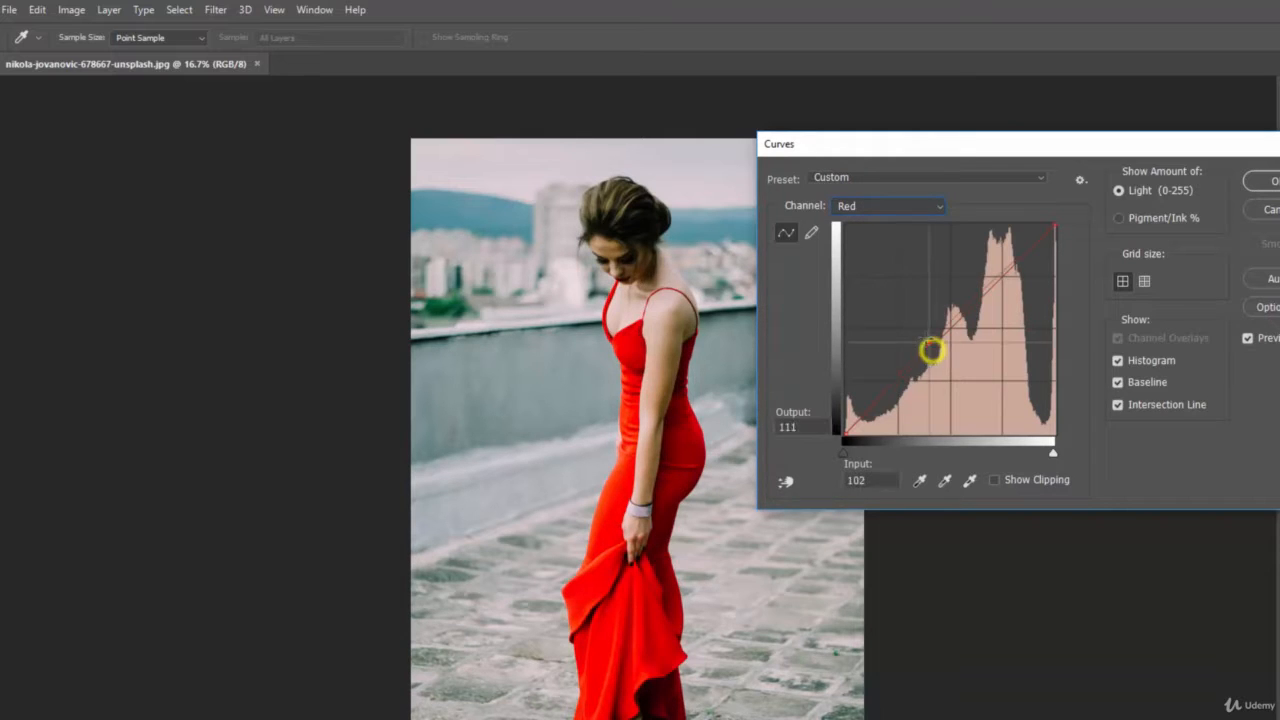
left_click_drag(931, 349, 1004, 377)
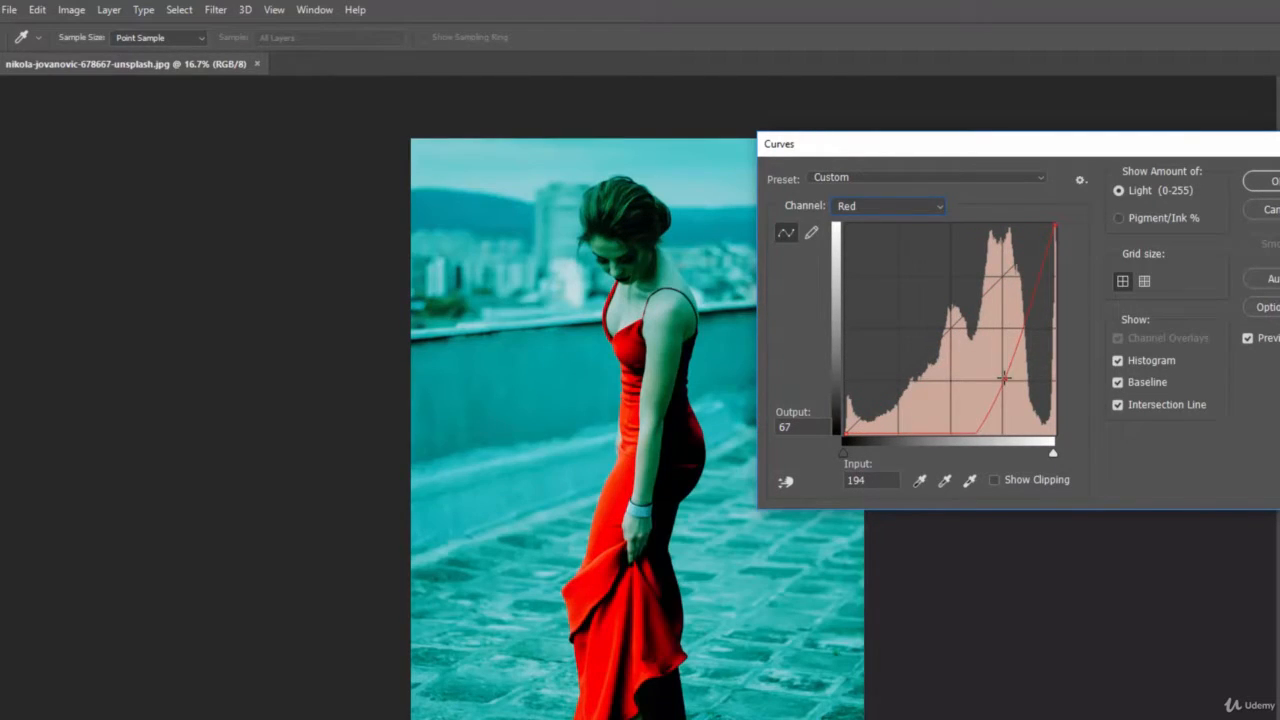
left_click(1258, 212)
Step: Try a Sepia Photo Filter on the photo, raising its density to 100% and lowering it to 94%
left_click(69, 10)
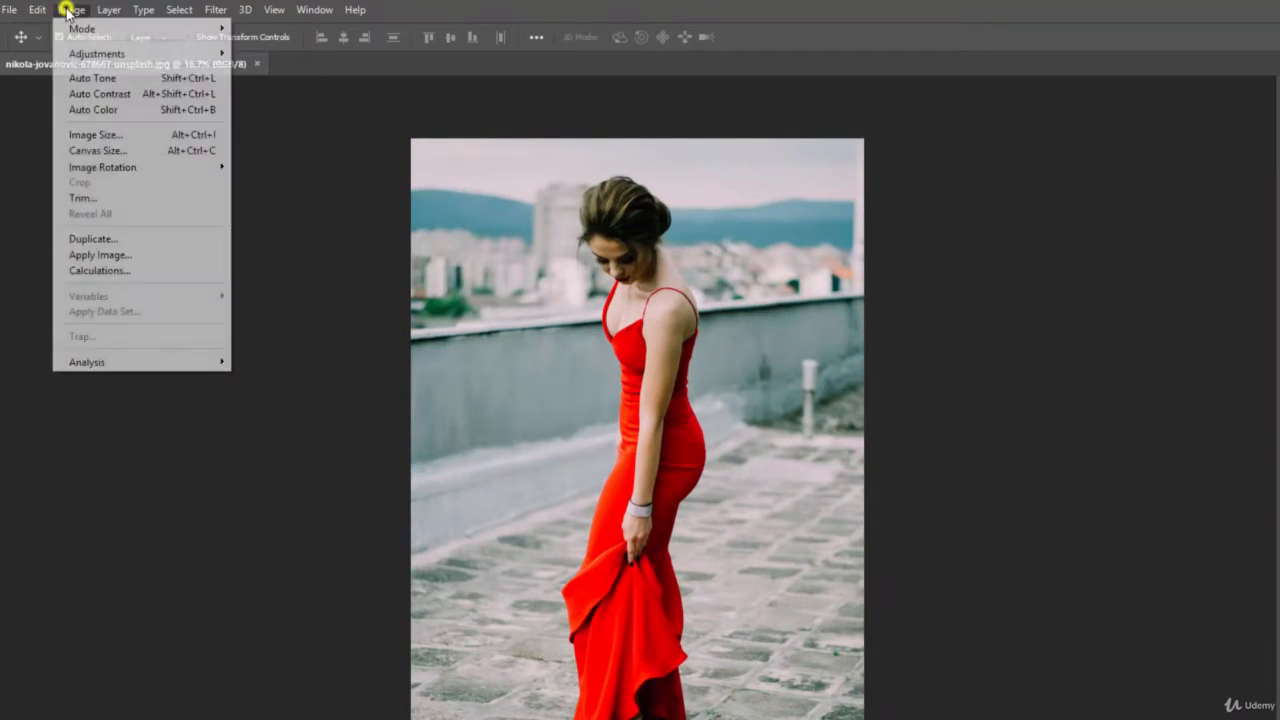
mouse_move(118, 55)
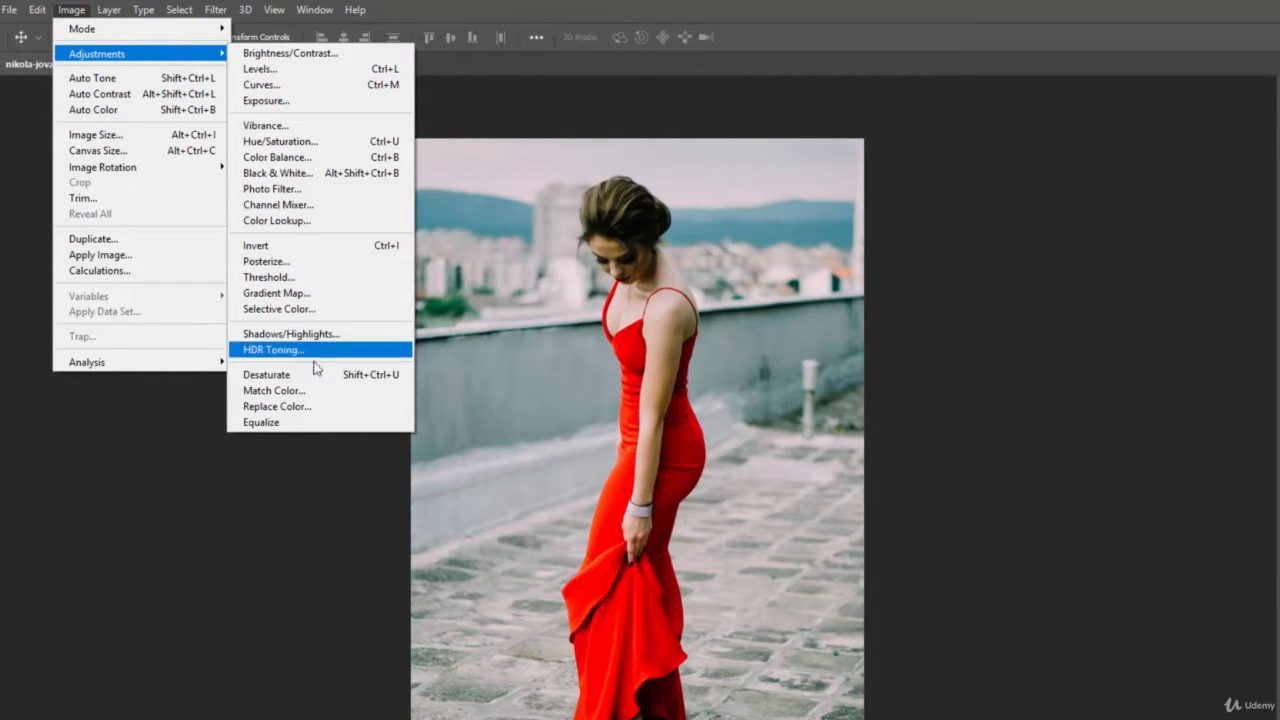
left_click(295, 190)
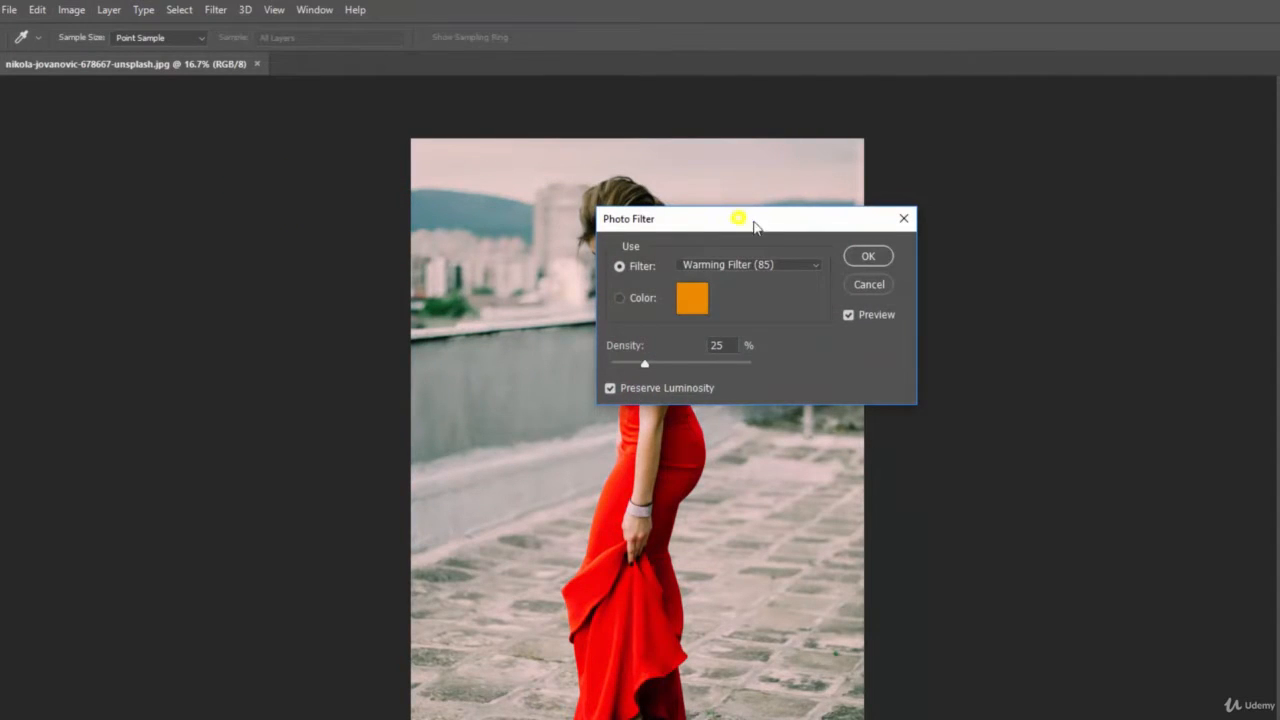
left_click_drag(755, 226, 1007, 150)
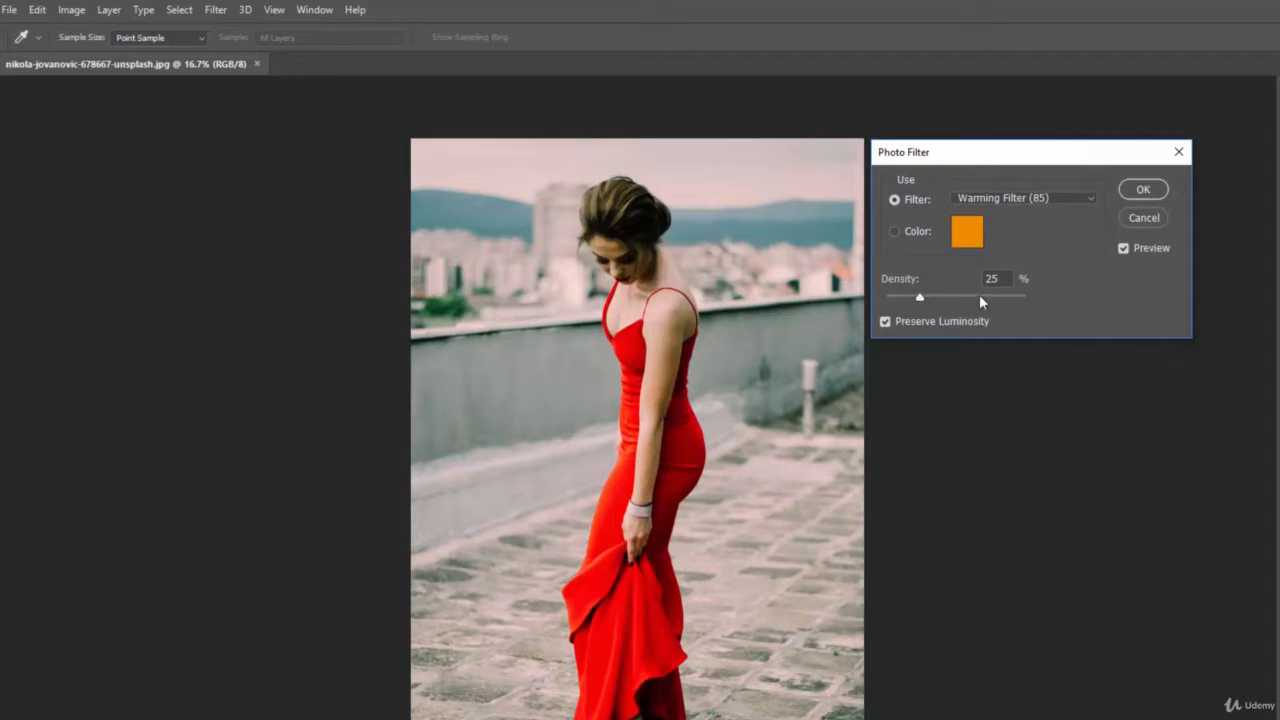
left_click(995, 200)
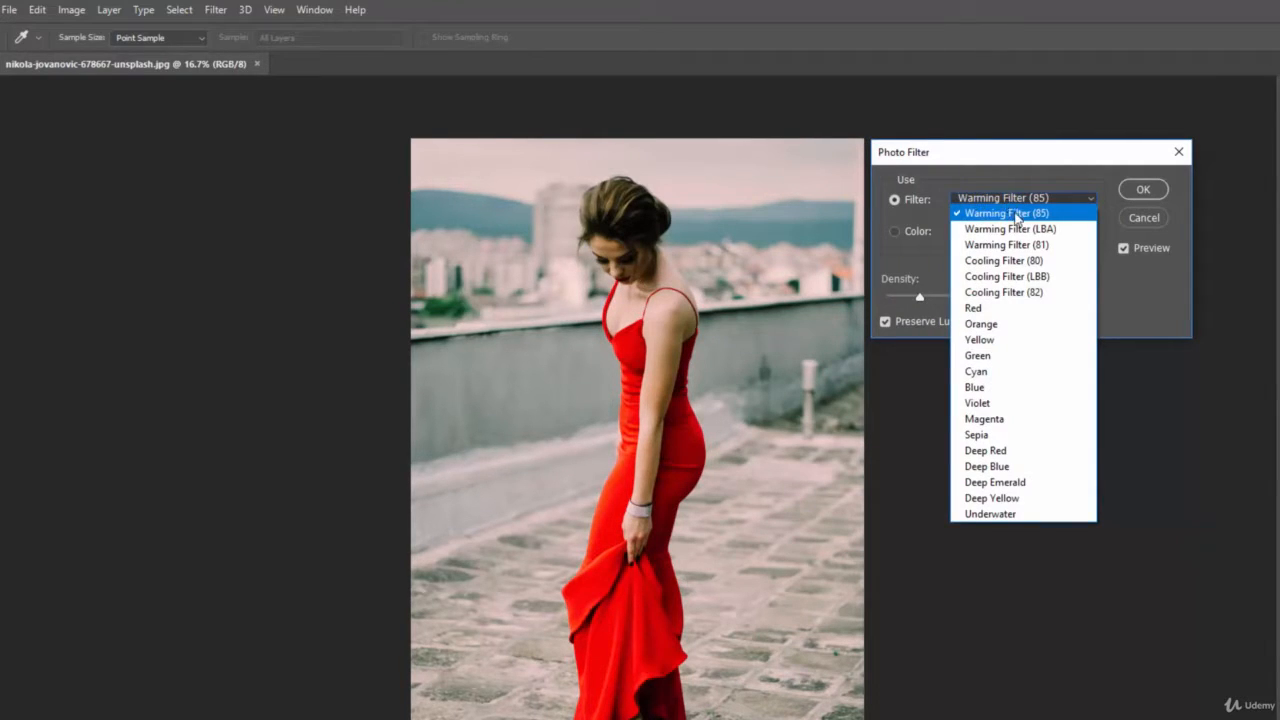
left_click(1018, 434)
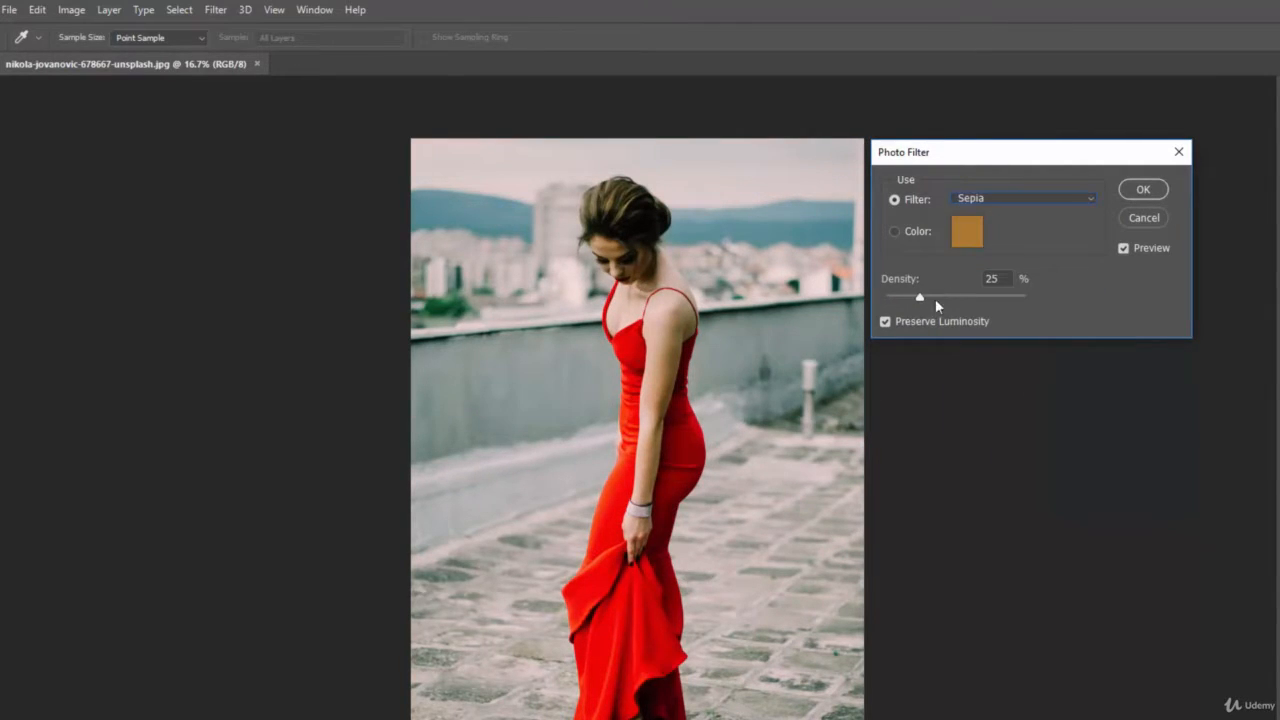
left_click_drag(919, 300, 976, 308)
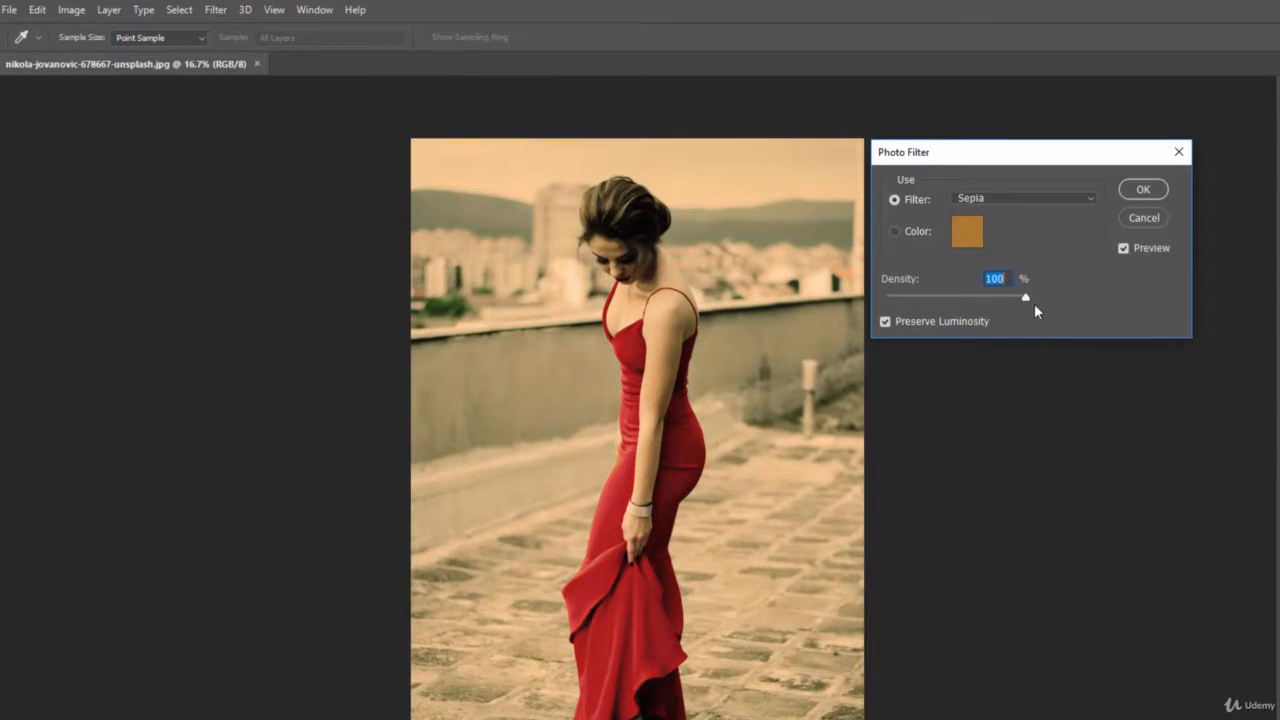
mouse_move(1004, 301)
left_mouse_down()
mouse_move(889, 300)
mouse_move(994, 302)
left_mouse_up()
Step: Try the Blue filter in Photo Filter with its density reduced to 56%
left_click(998, 198)
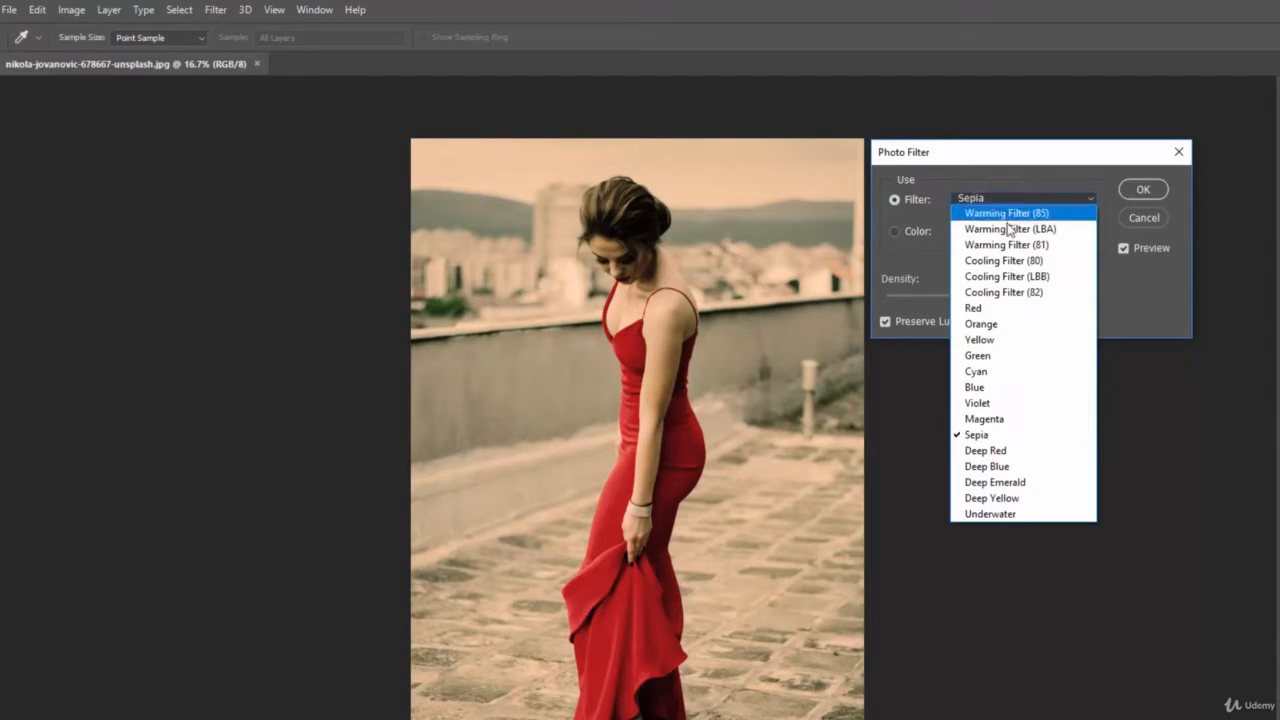
left_click(994, 397)
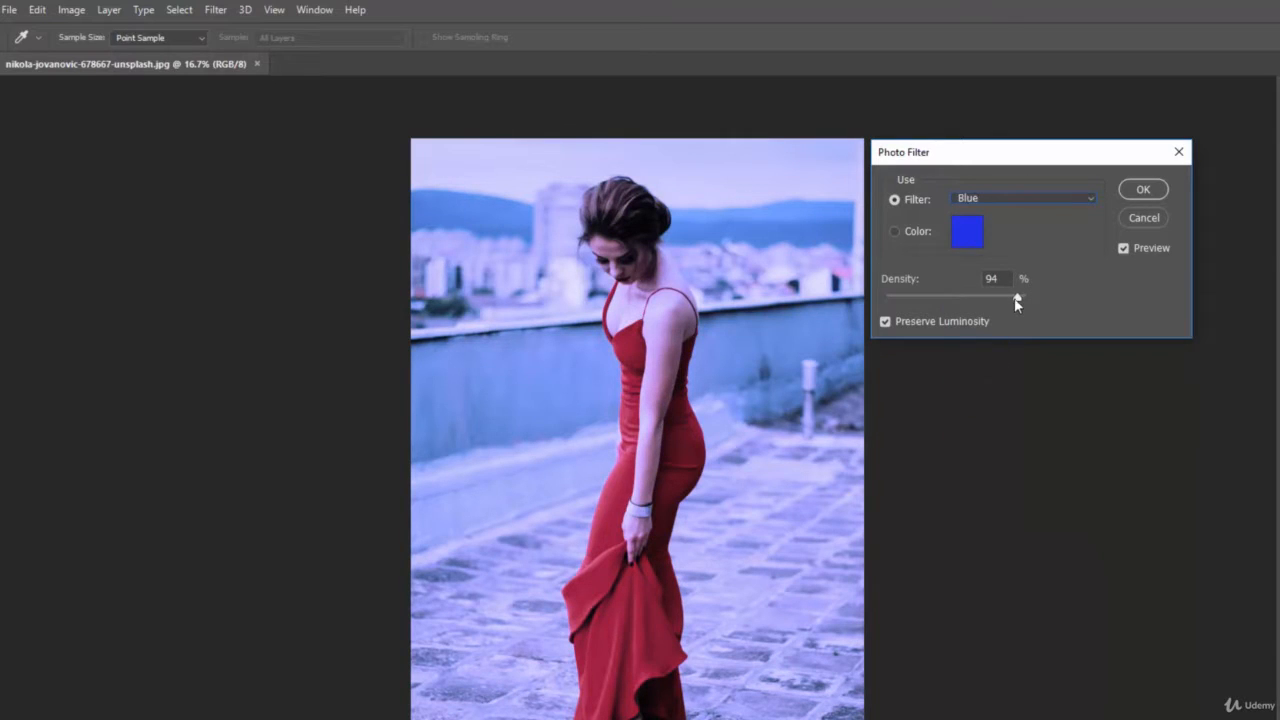
left_click_drag(1016, 297, 964, 297)
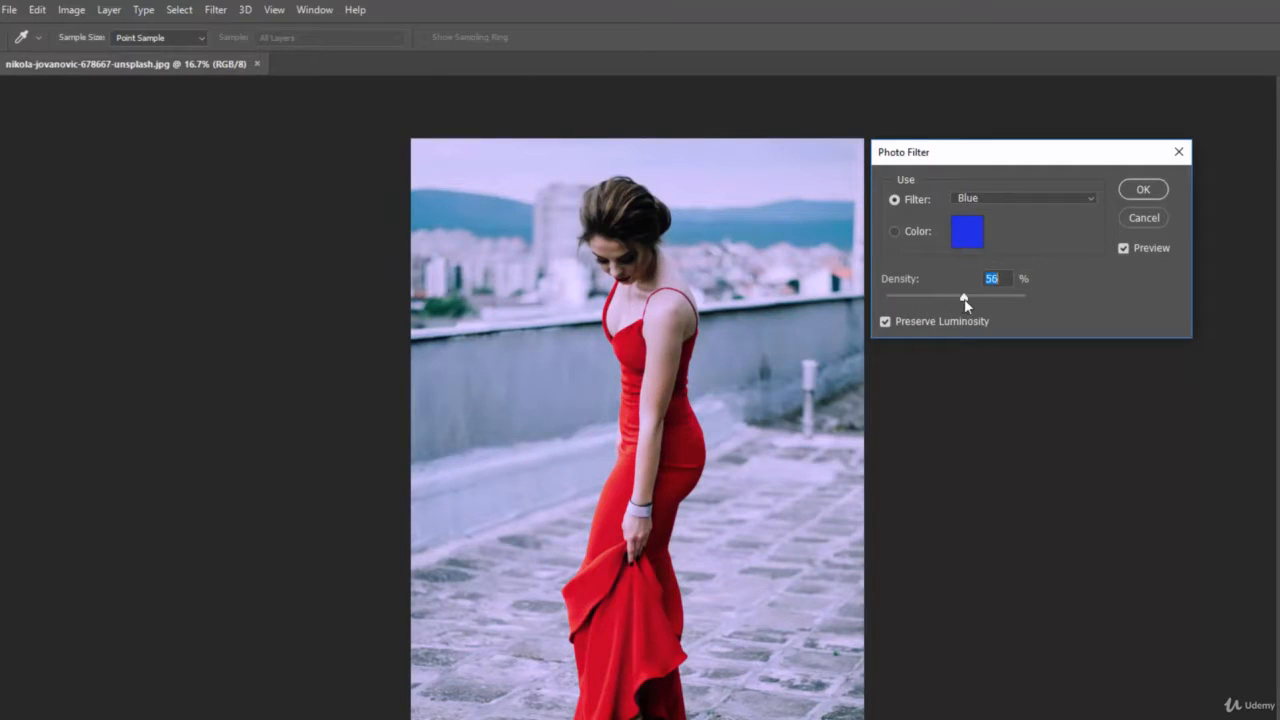
Step: Apply Warming Filter (85) at 35% density to the photo, and undo it
left_click(988, 201)
left_click(988, 211)
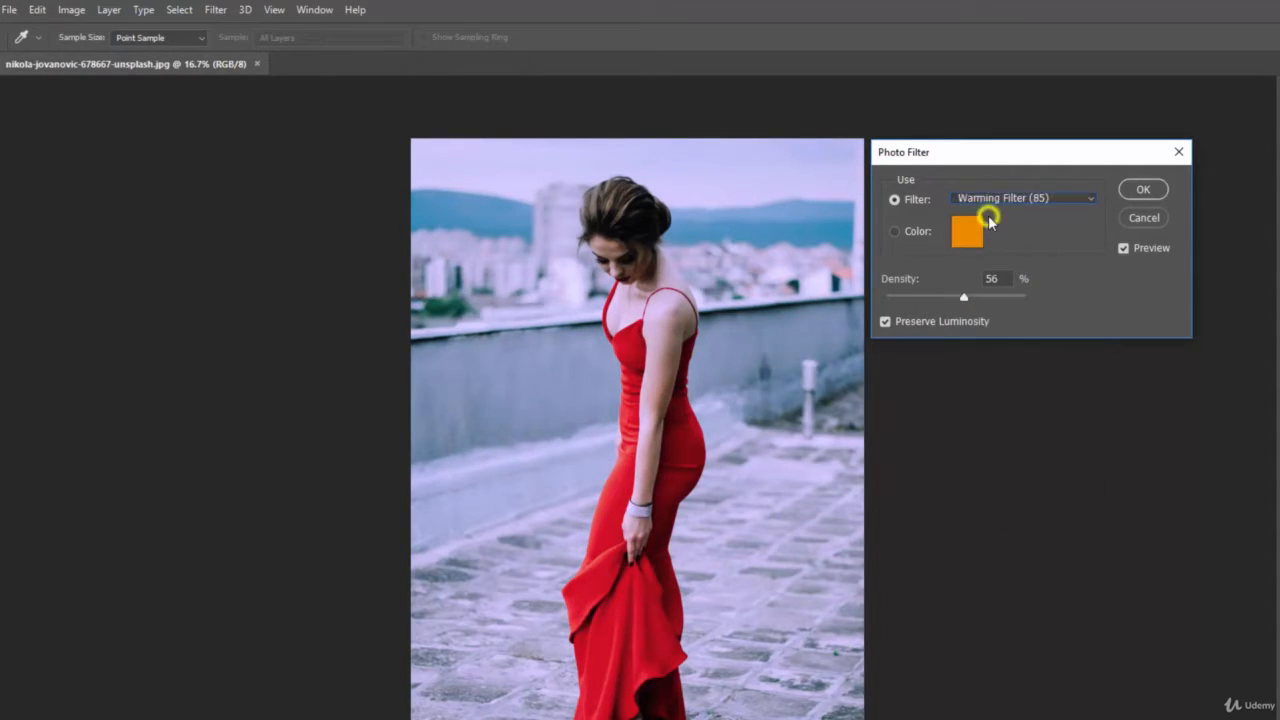
left_click_drag(963, 297, 949, 300)
left_click_drag(899, 297, 933, 299)
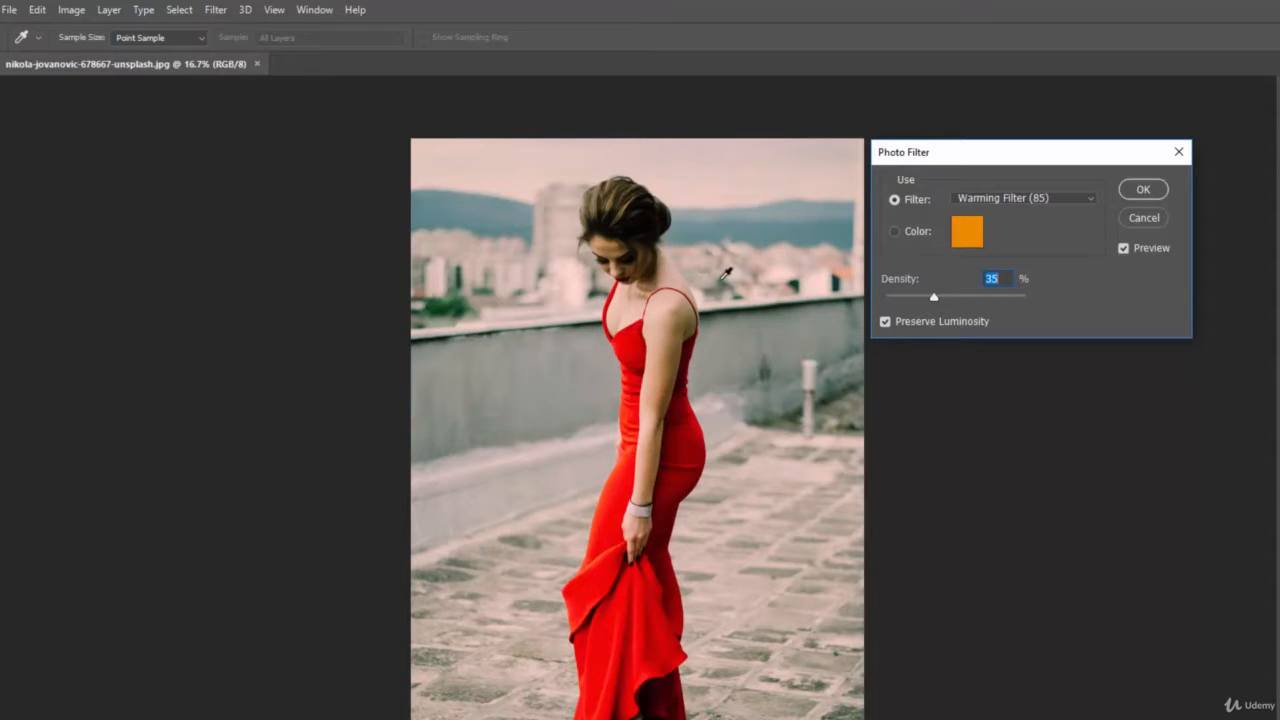
left_click(1140, 189)
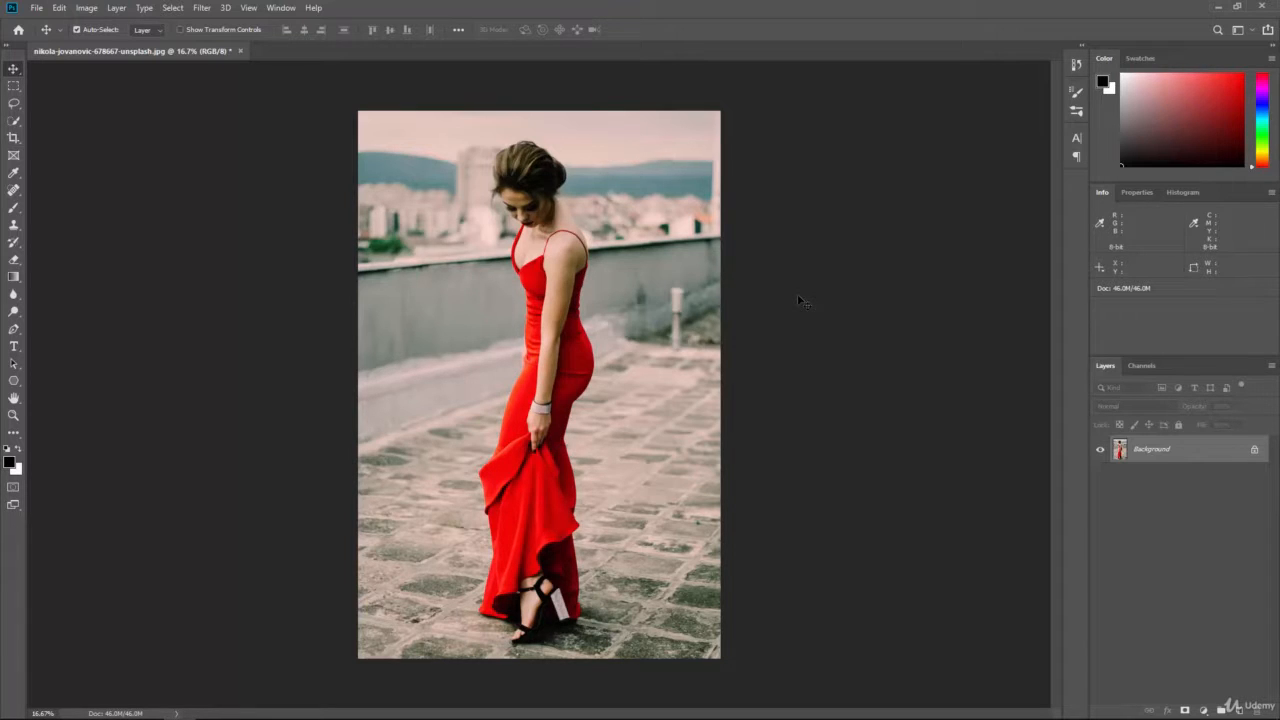
key("ctrl+s")
Step: Convert the locked Background into a regular layer named Original
double_click(1155, 451)
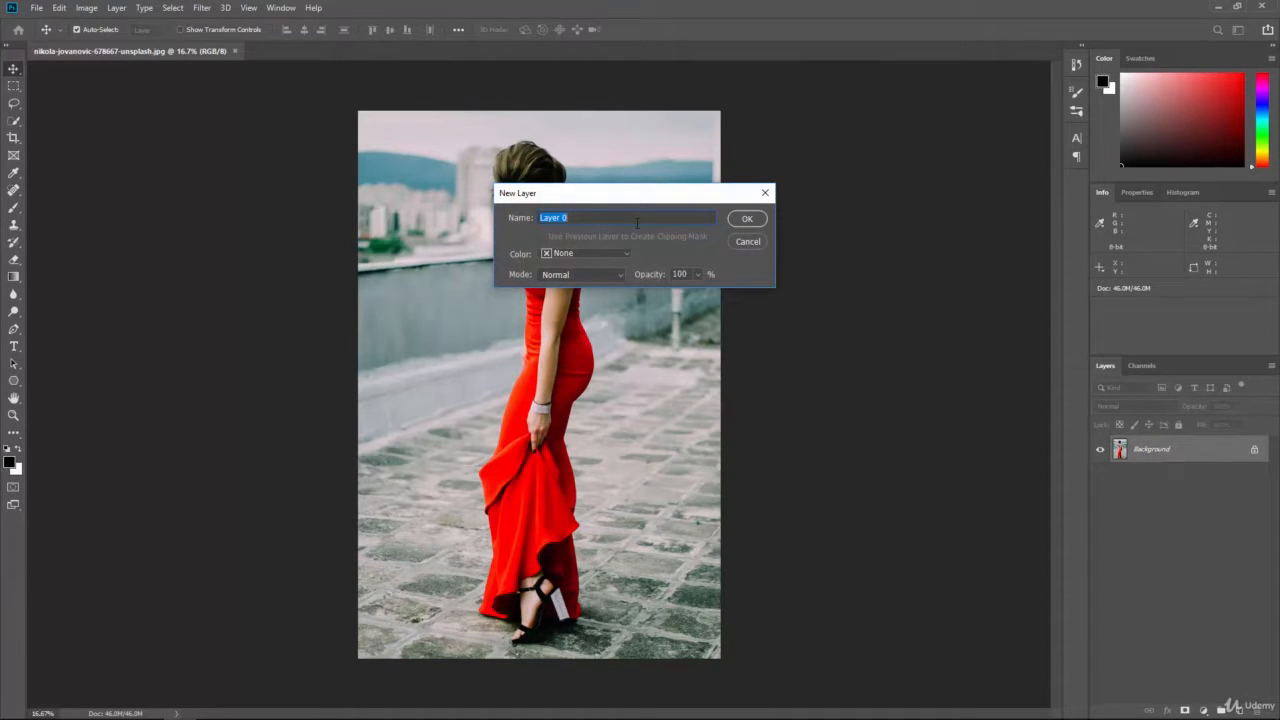
type("Original")
key("Return")
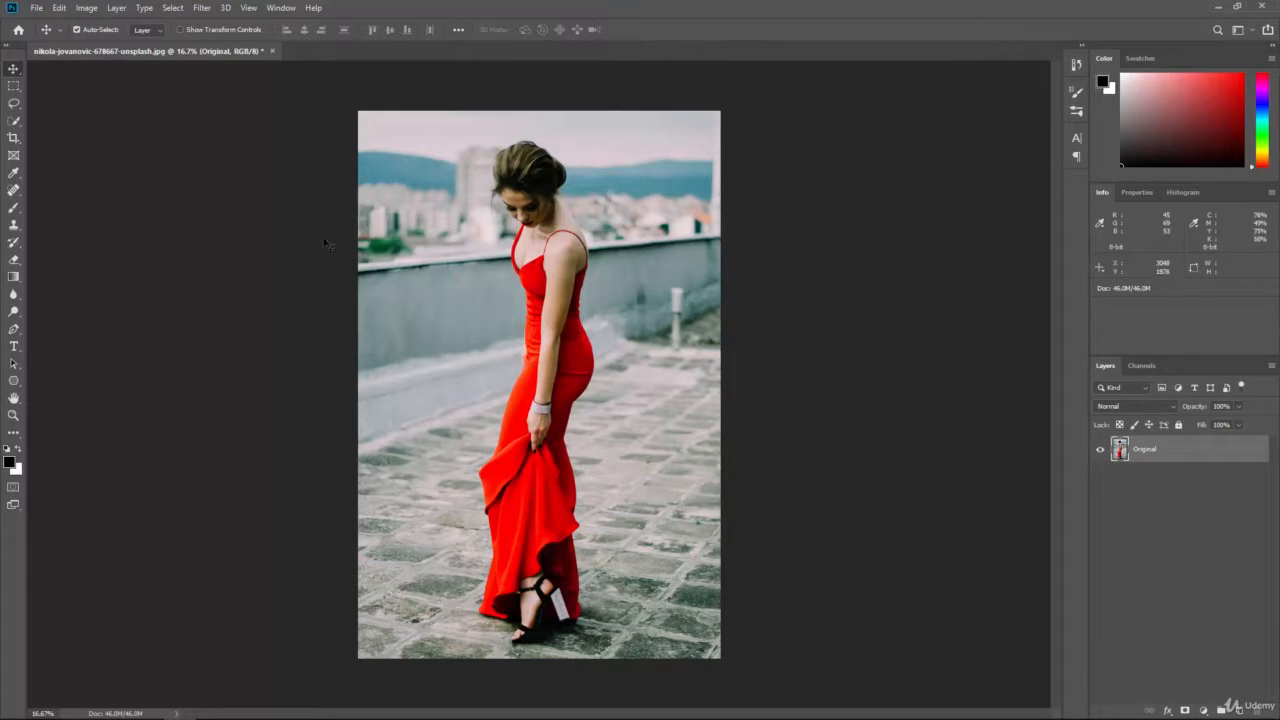
Step: Save the document in Photoshop format as Woman in Red Dress with Maximize Compatibility on
left_click(40, 9)
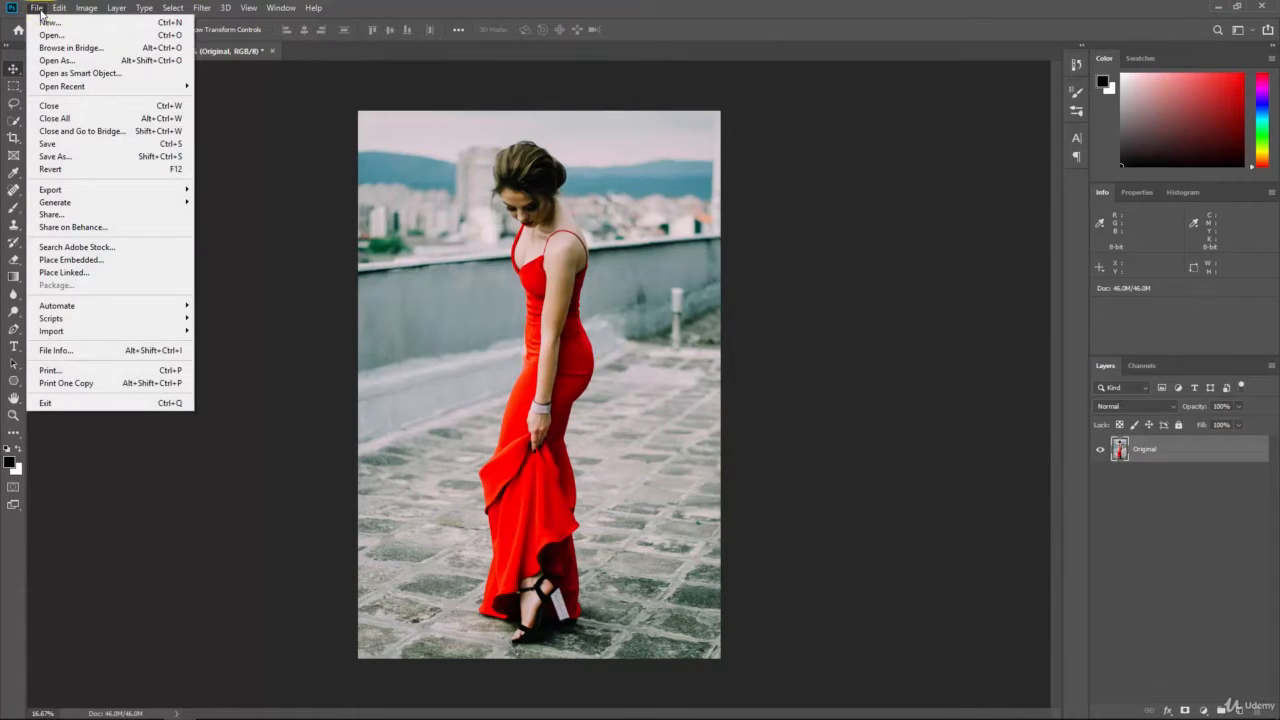
left_click(82, 146)
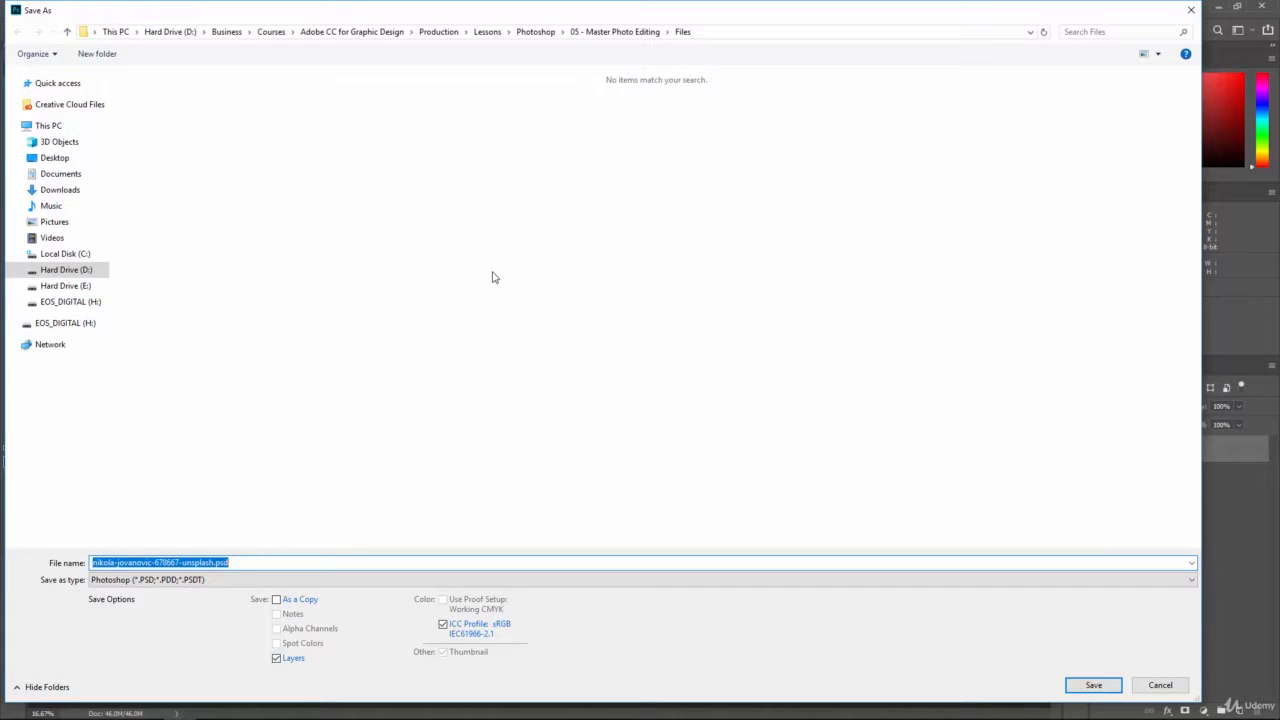
type("Woman in Red")
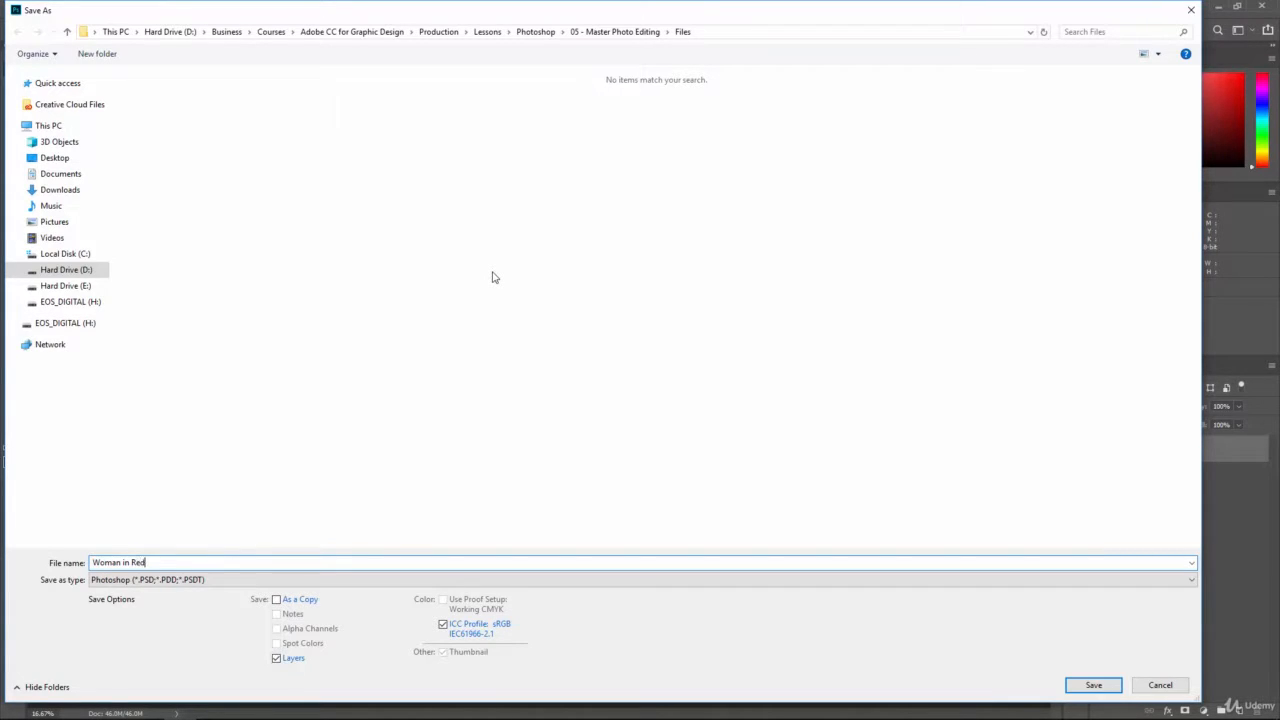
type(" Dress")
key("Return")
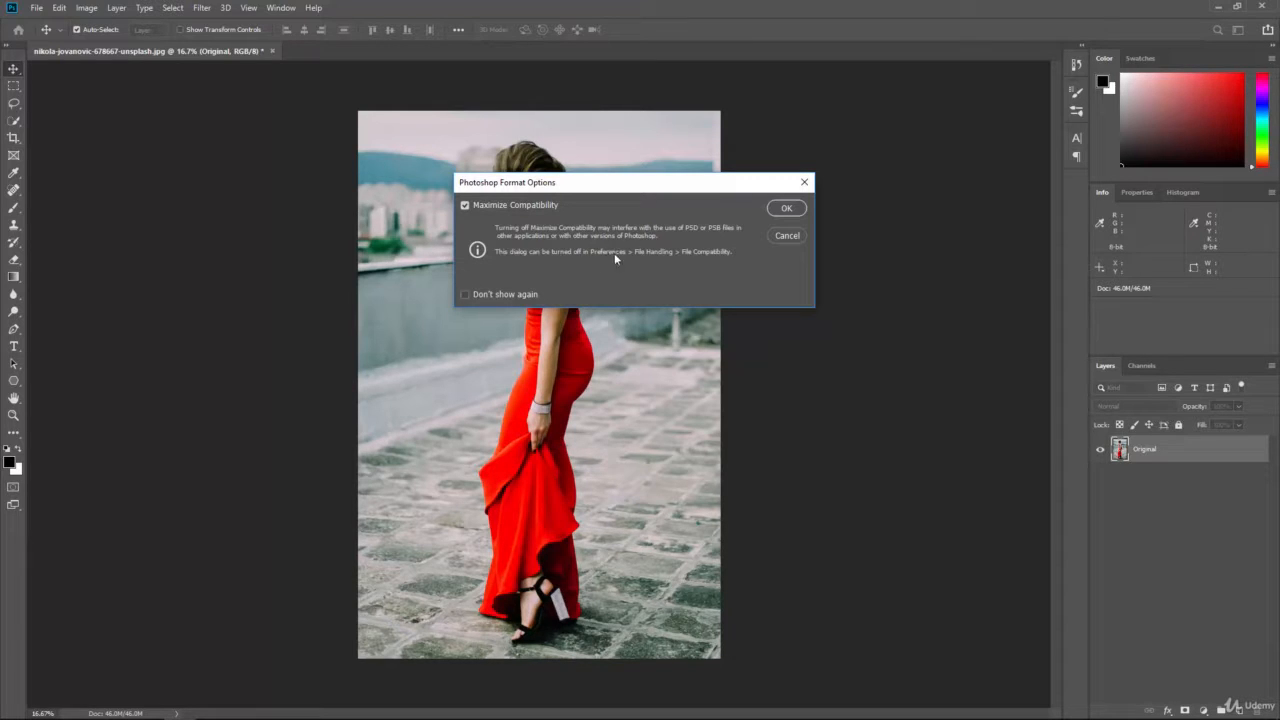
left_click(786, 208)
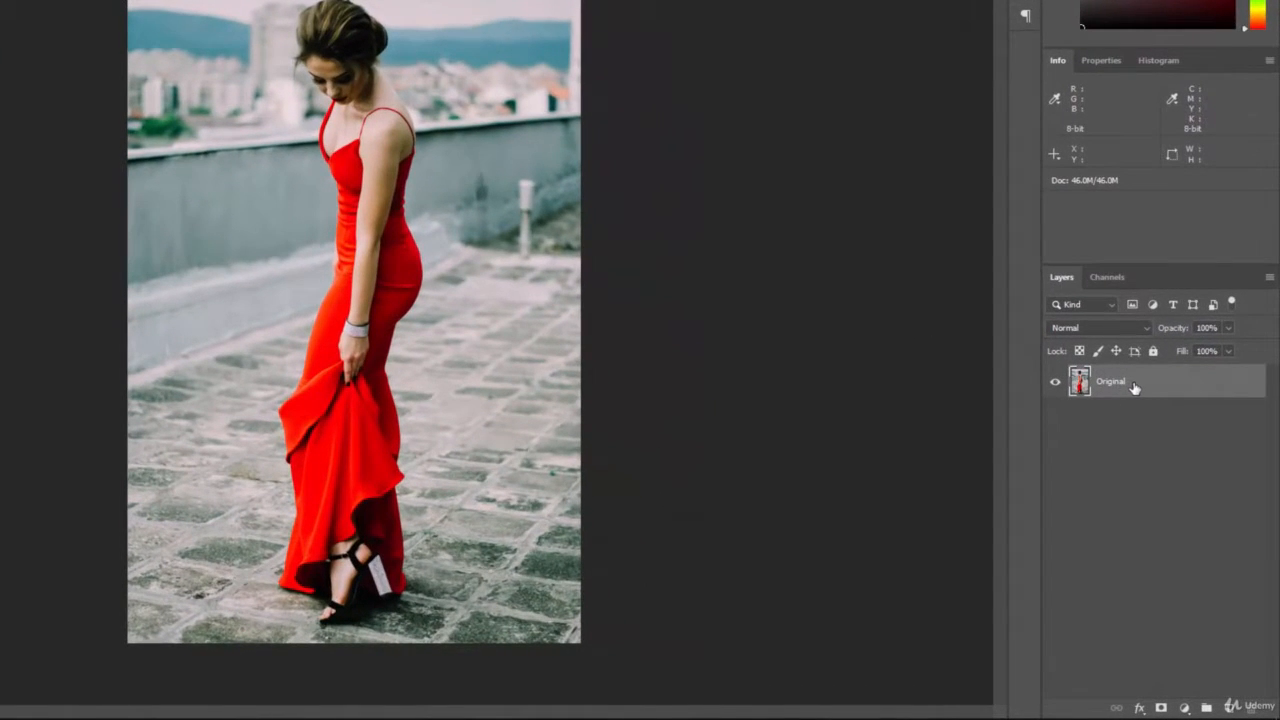
Step: Duplicate the Original layer and rename the copy Woman in Red Dress
left_click(1143, 381)
left_click_drag(1153, 389, 1230, 707)
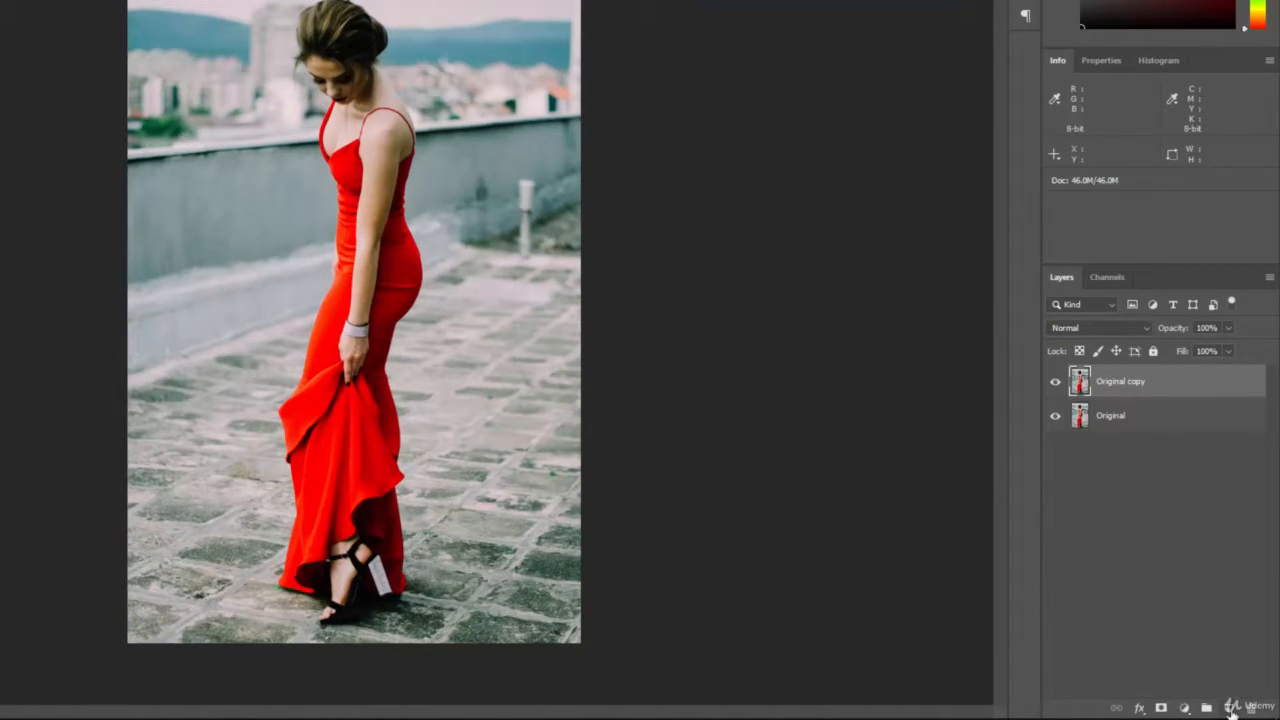
double_click(1120, 382)
type("Woman in Red Dress")
key("Return")
Step: Fully lock the Original layer and hide it
left_click(1143, 419)
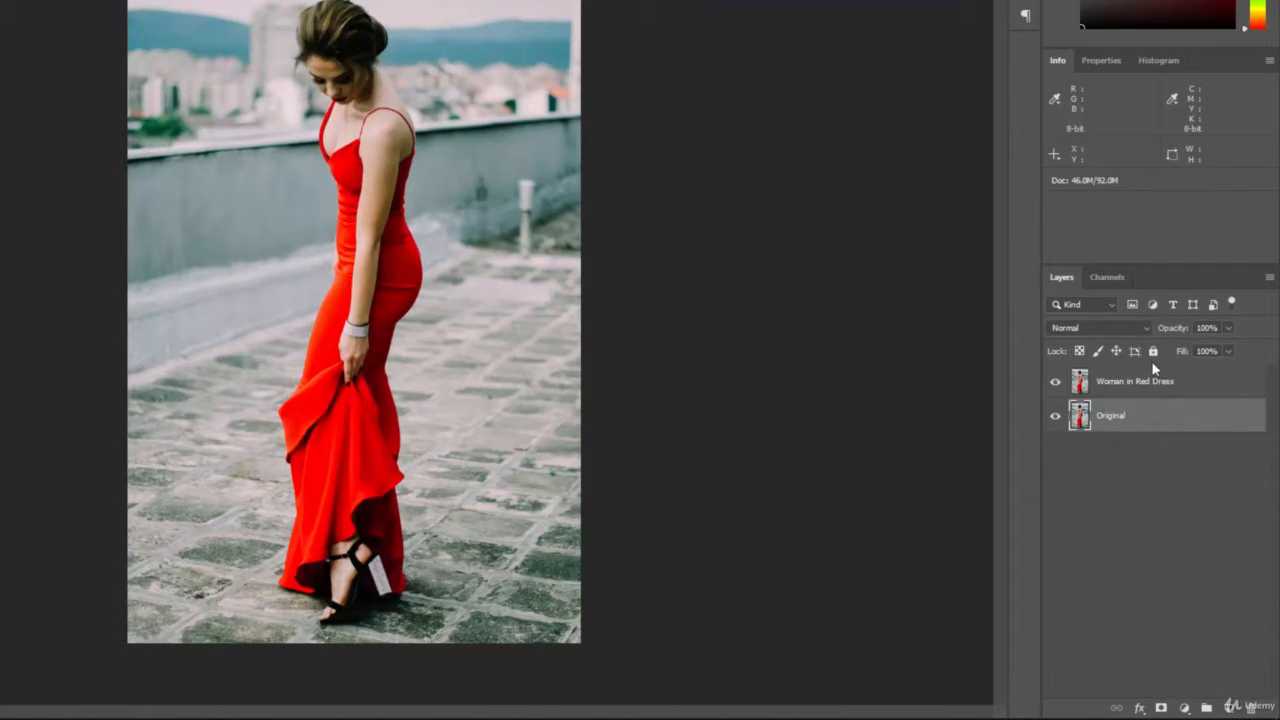
left_click(1153, 351)
left_click(1055, 415)
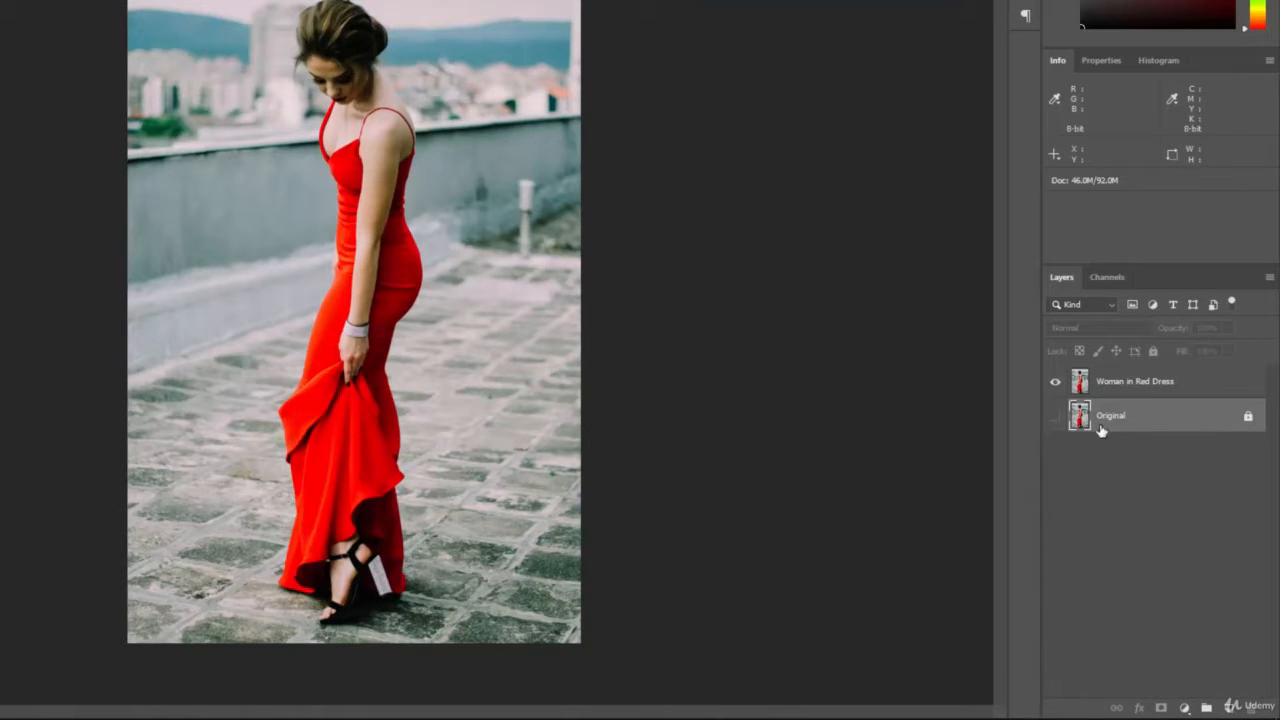
Step: Toggle the visibility of both layers to compare them, leaving only Woman in Red Dress shown
left_click(1055, 381)
left_click(1056, 415)
left_click(1056, 415)
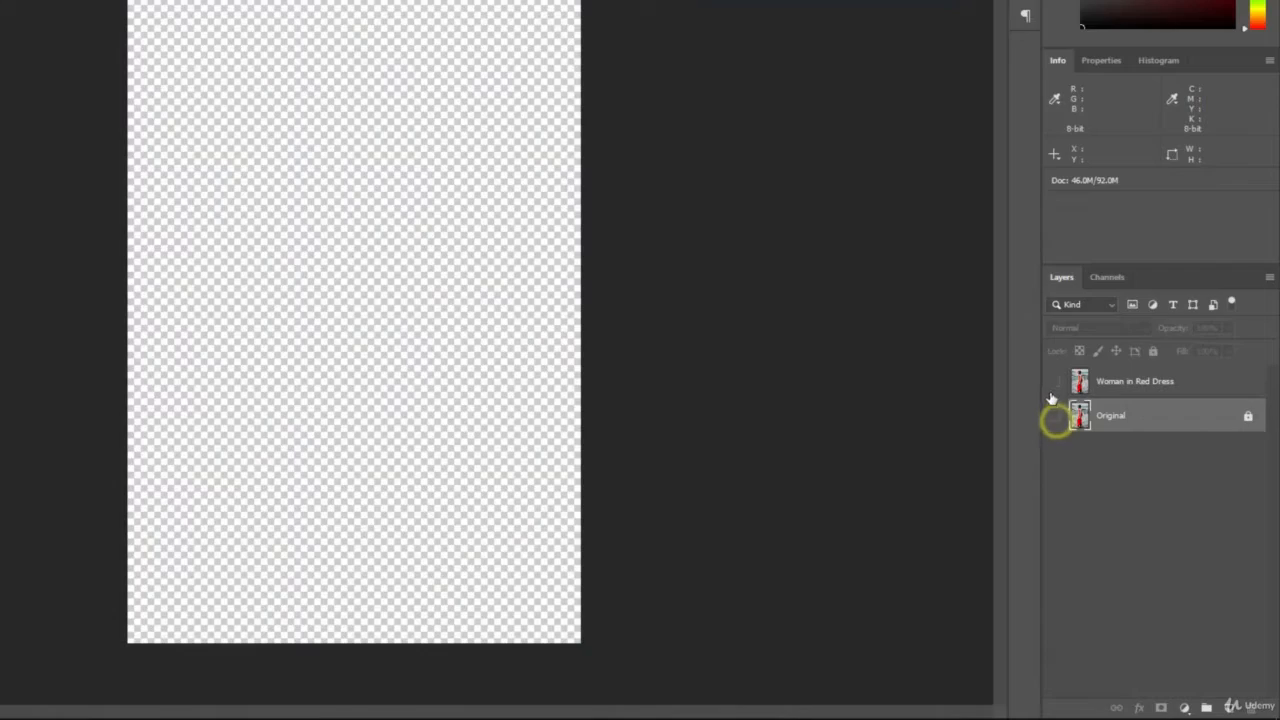
left_click(1055, 381)
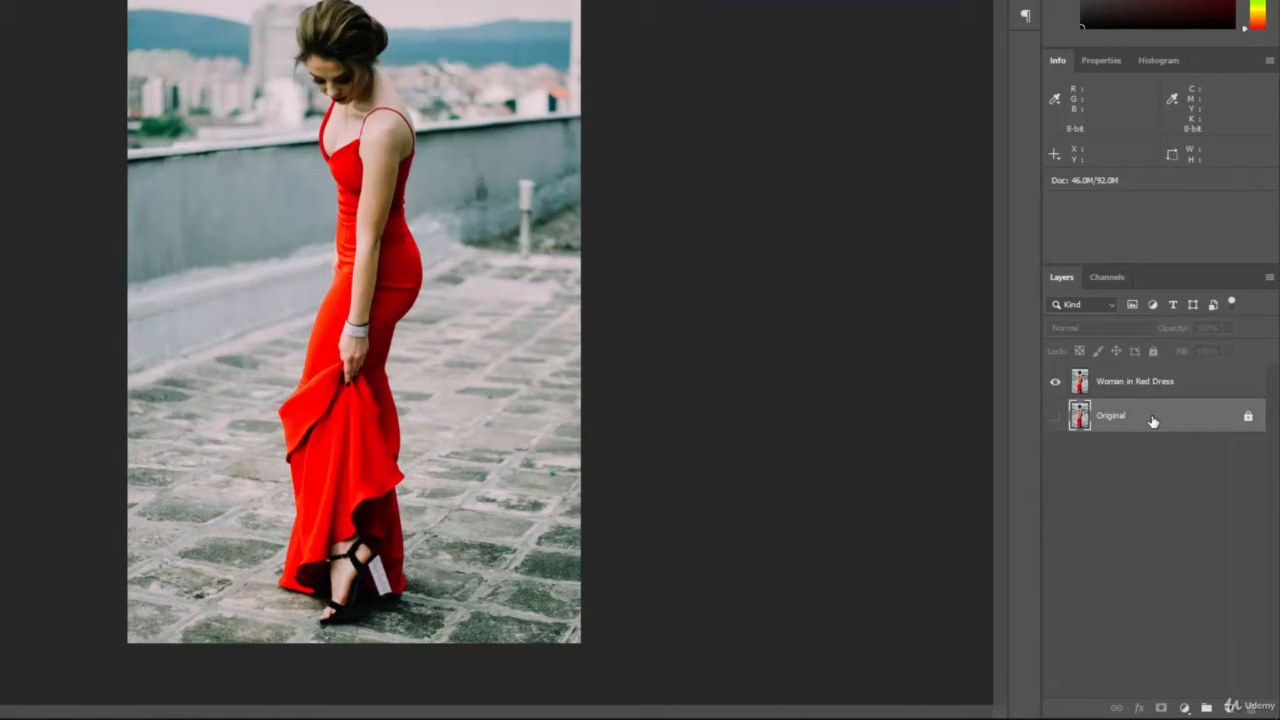
Step: Add a Photo Filter adjustment layer directly above the Woman in Red Dress layer
left_click(1139, 386)
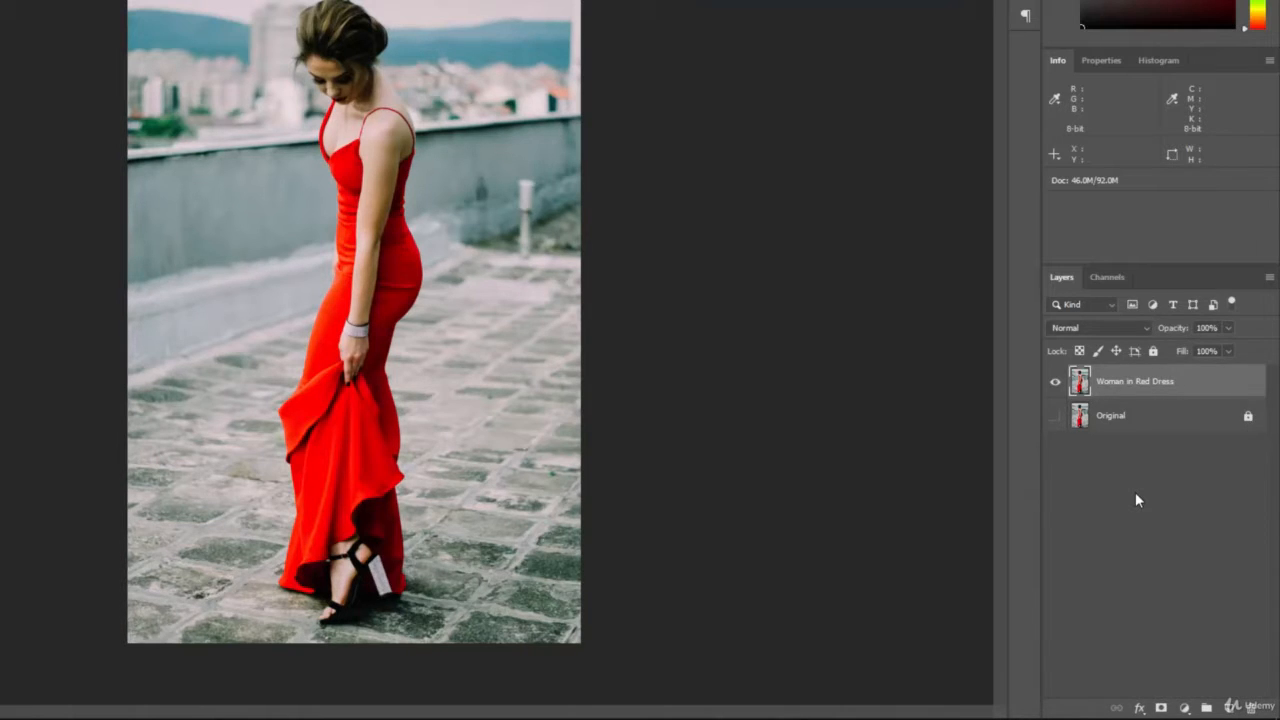
left_click(1185, 709)
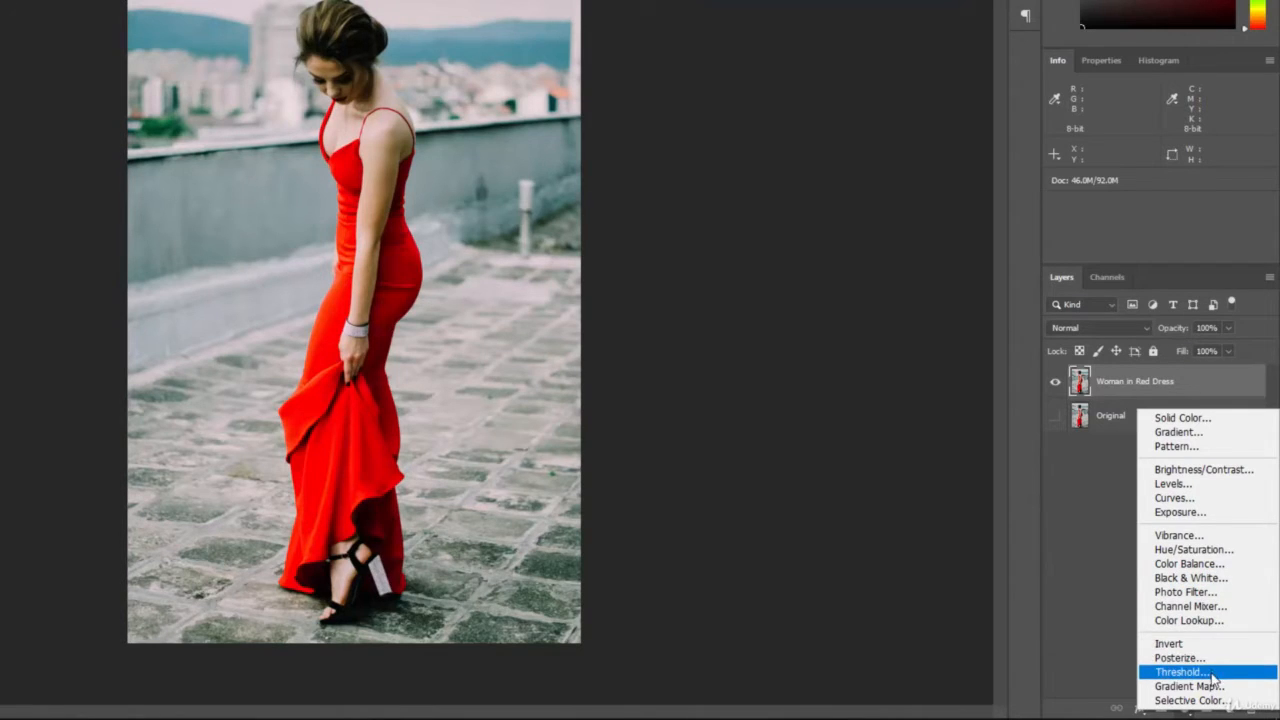
left_click(1190, 595)
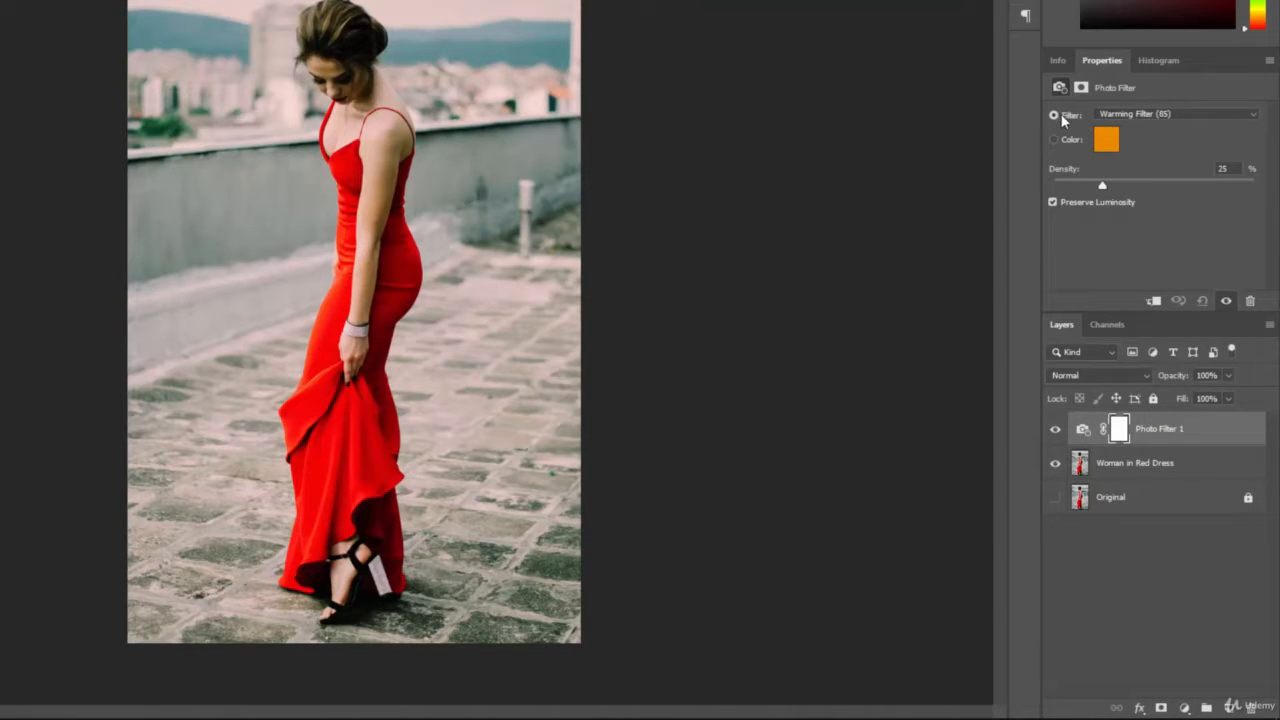
Step: Try Warming Filter (LBA) and Warming Filter (81) on the adjustment layer, and return to Warming Filter (85)
left_click(1123, 114)
left_click(1131, 141)
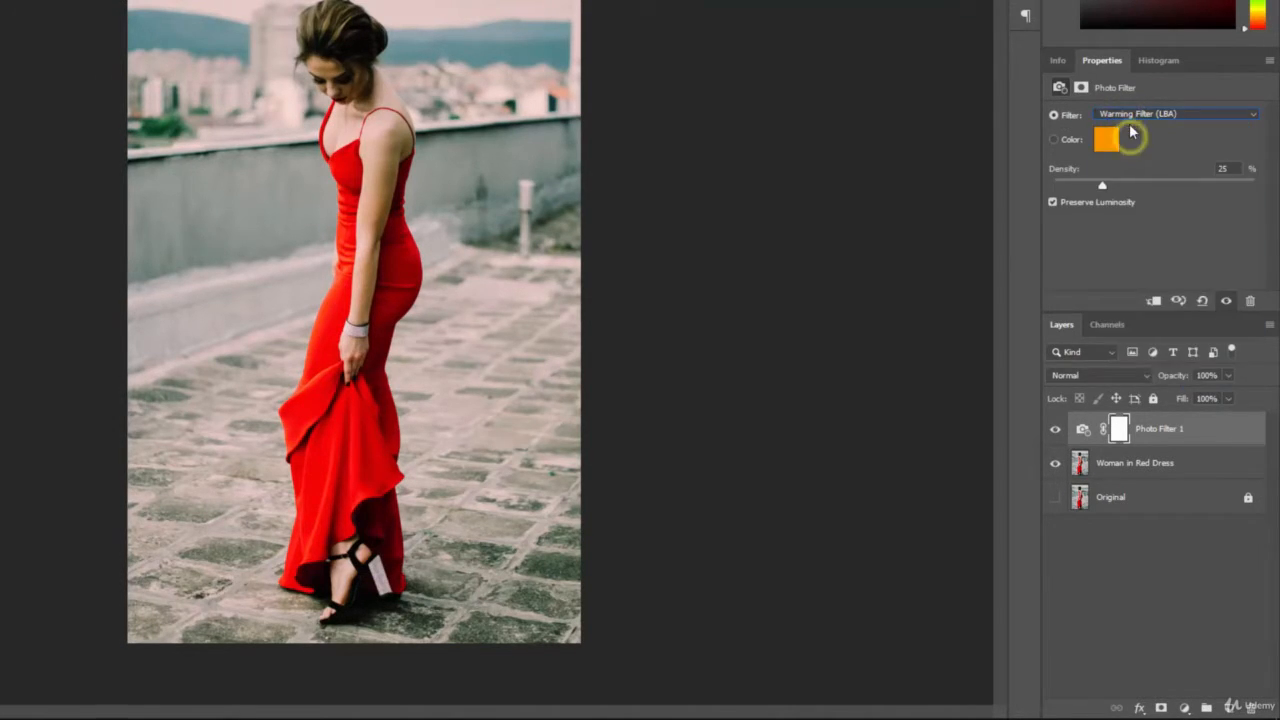
left_click(1129, 113)
left_click(1129, 148)
left_click(1123, 116)
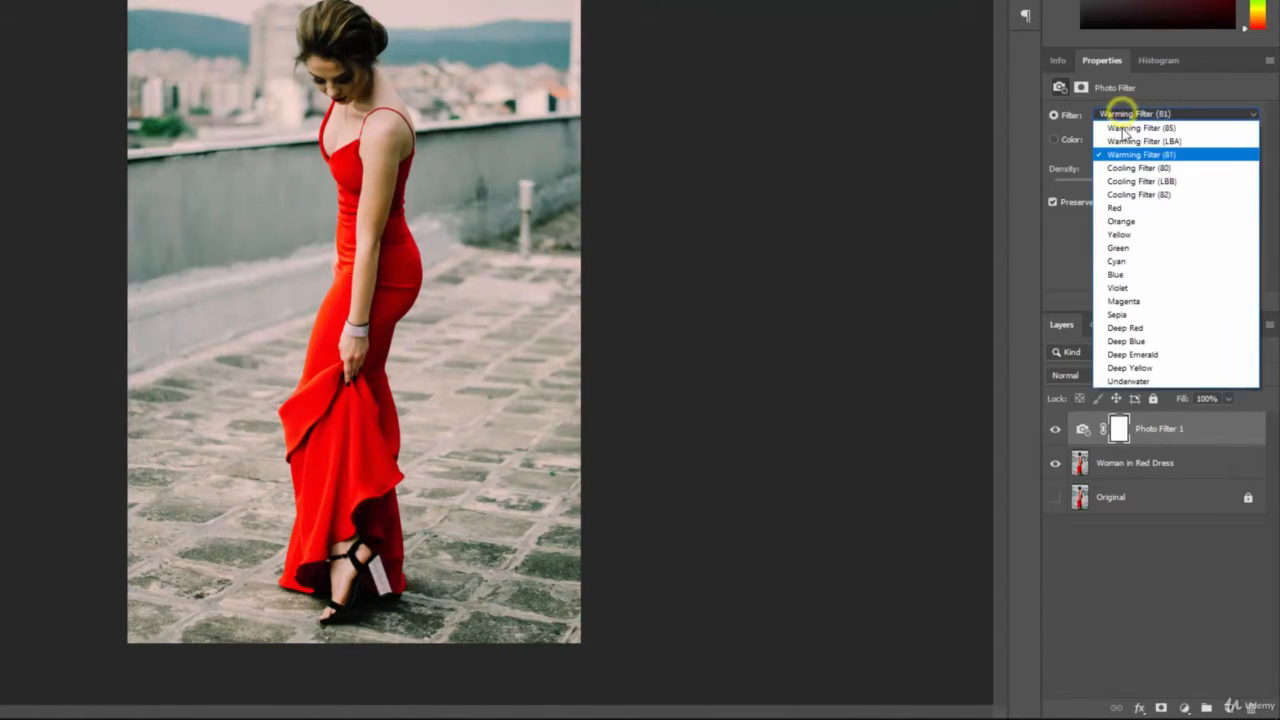
left_click(1115, 115)
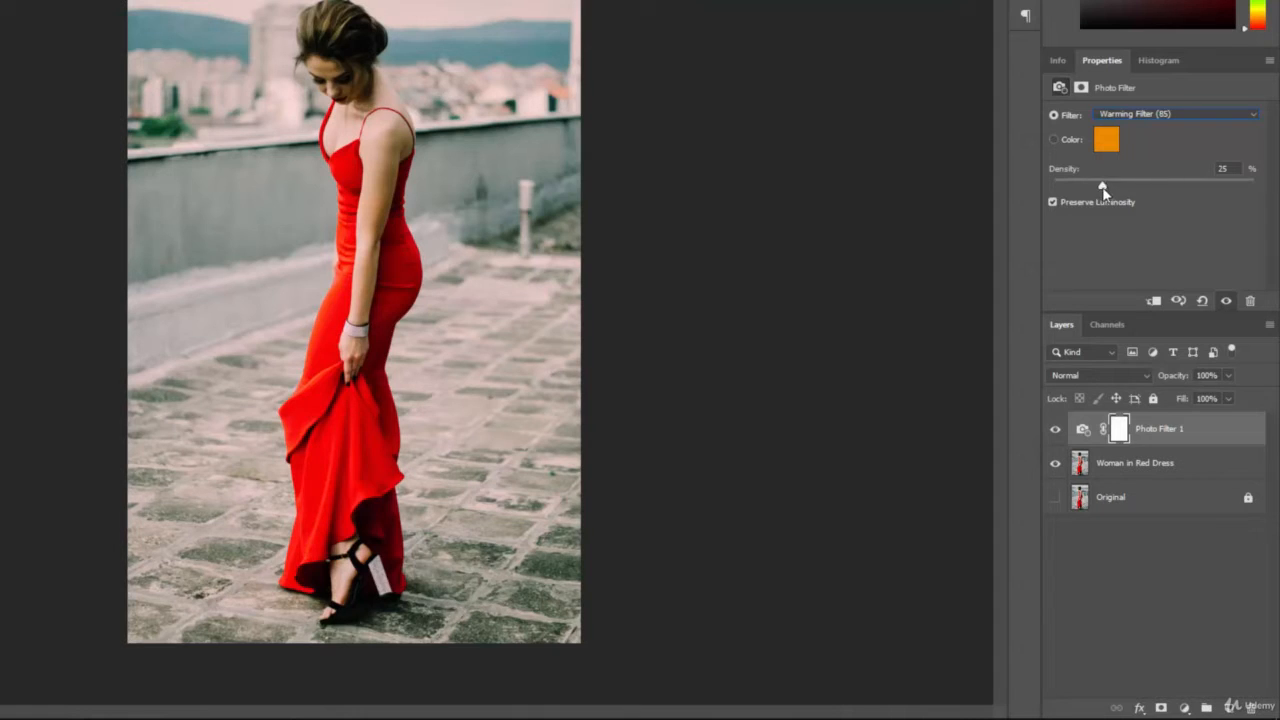
Step: Set the photo filter's density to 56% and compare Preserve Luminosity off and on, keeping it on
left_click_drag(1104, 188, 1149, 198)
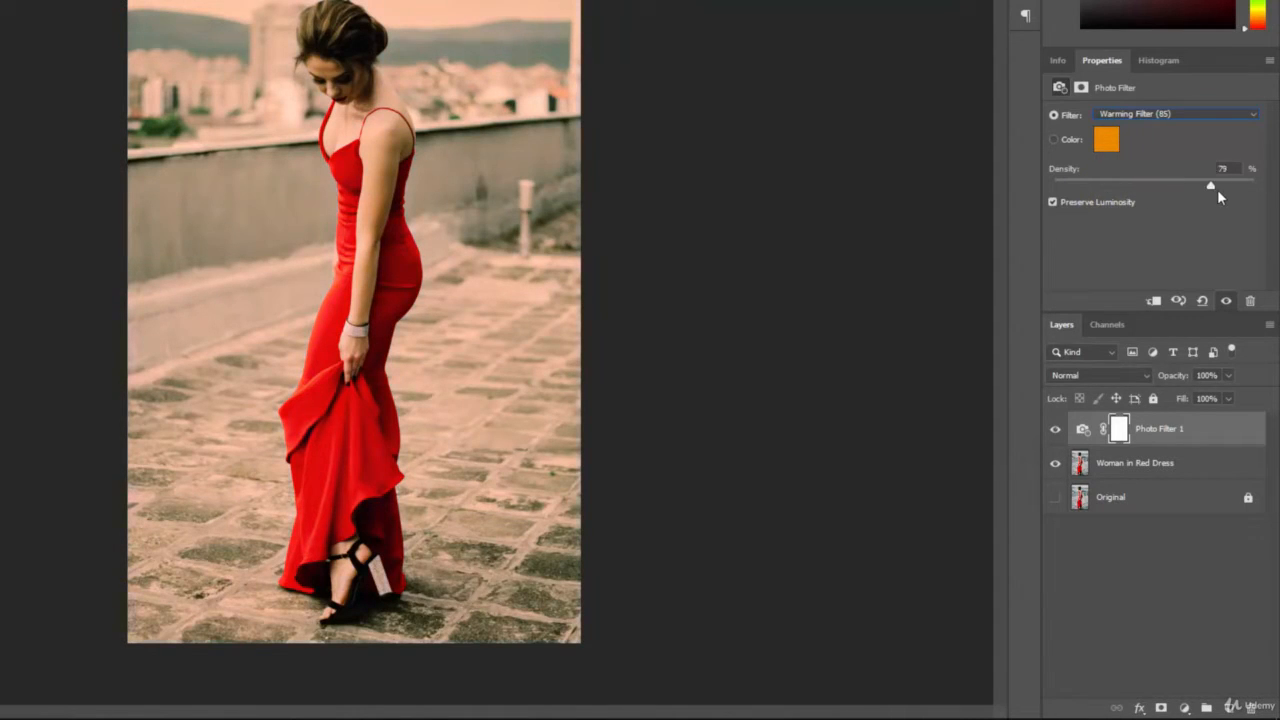
left_click_drag(1241, 186, 1175, 192)
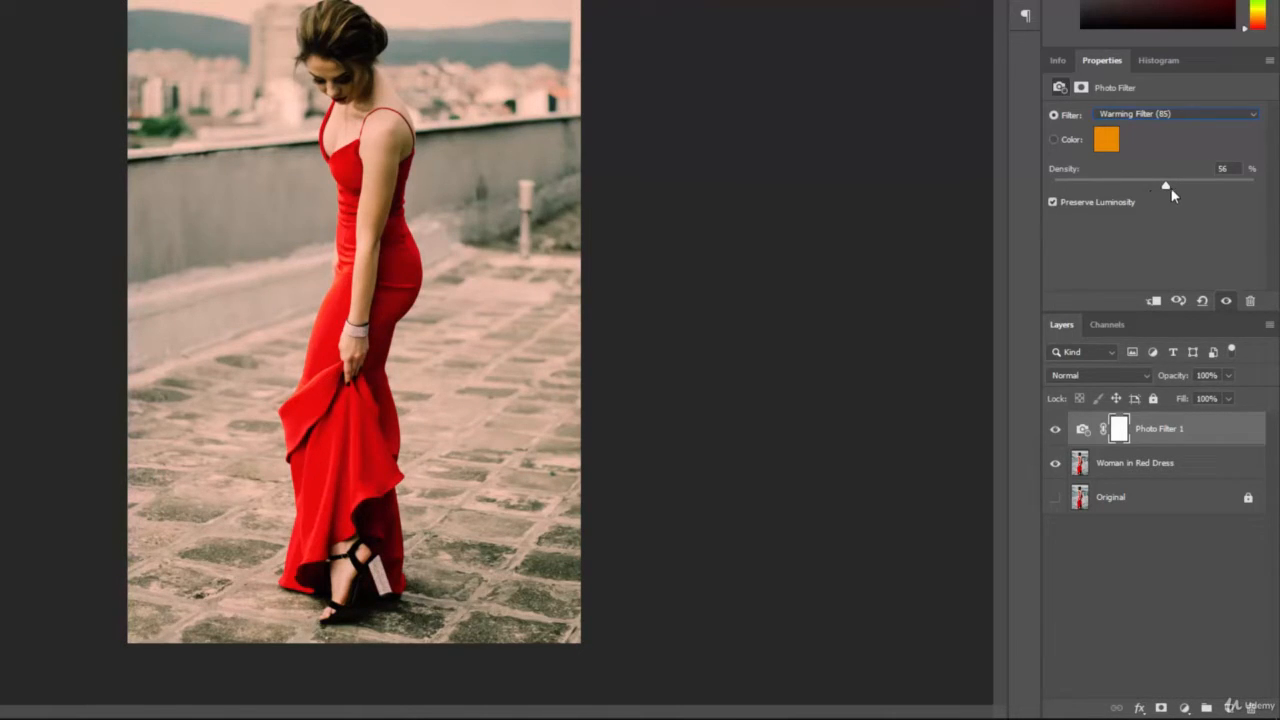
left_click(1053, 203)
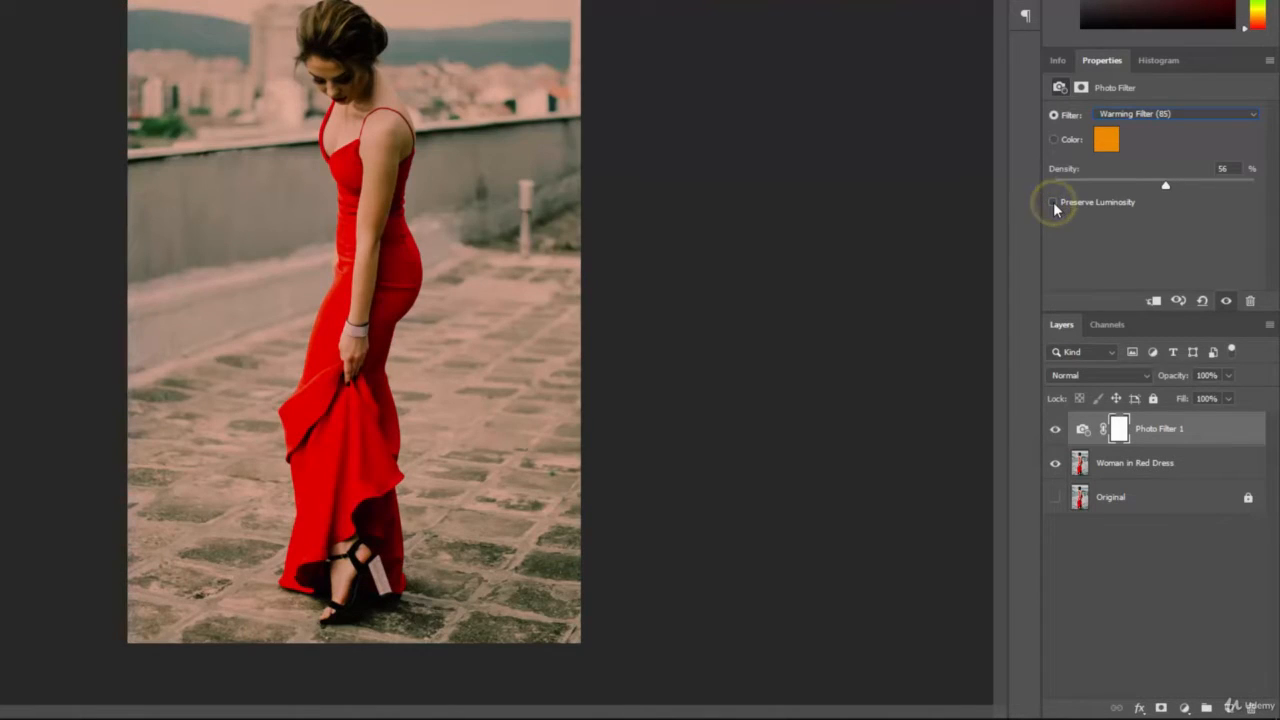
left_click(1053, 203)
left_click(1053, 203)
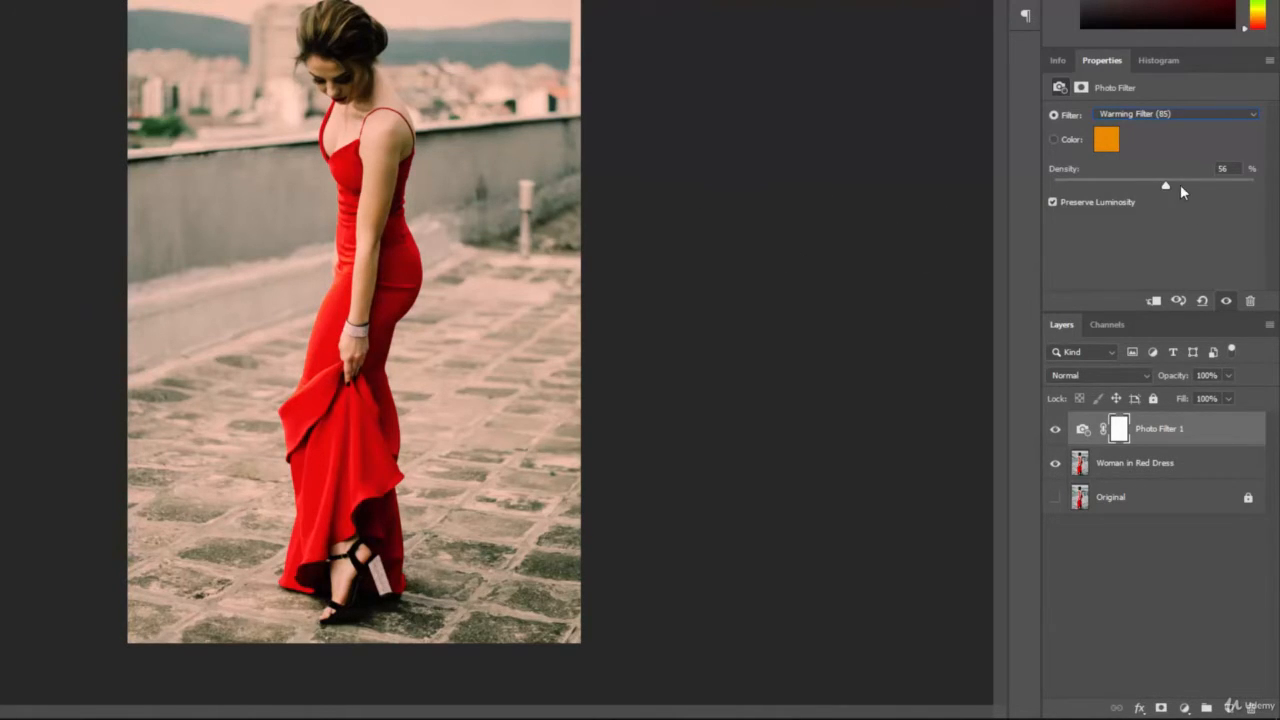
Step: Set the photo filter's density to 50% and preview it over the Original layer, restoring Woman in Red Dress as the visible photo
left_click_drag(1165, 187, 1149, 191)
left_click(1055, 463)
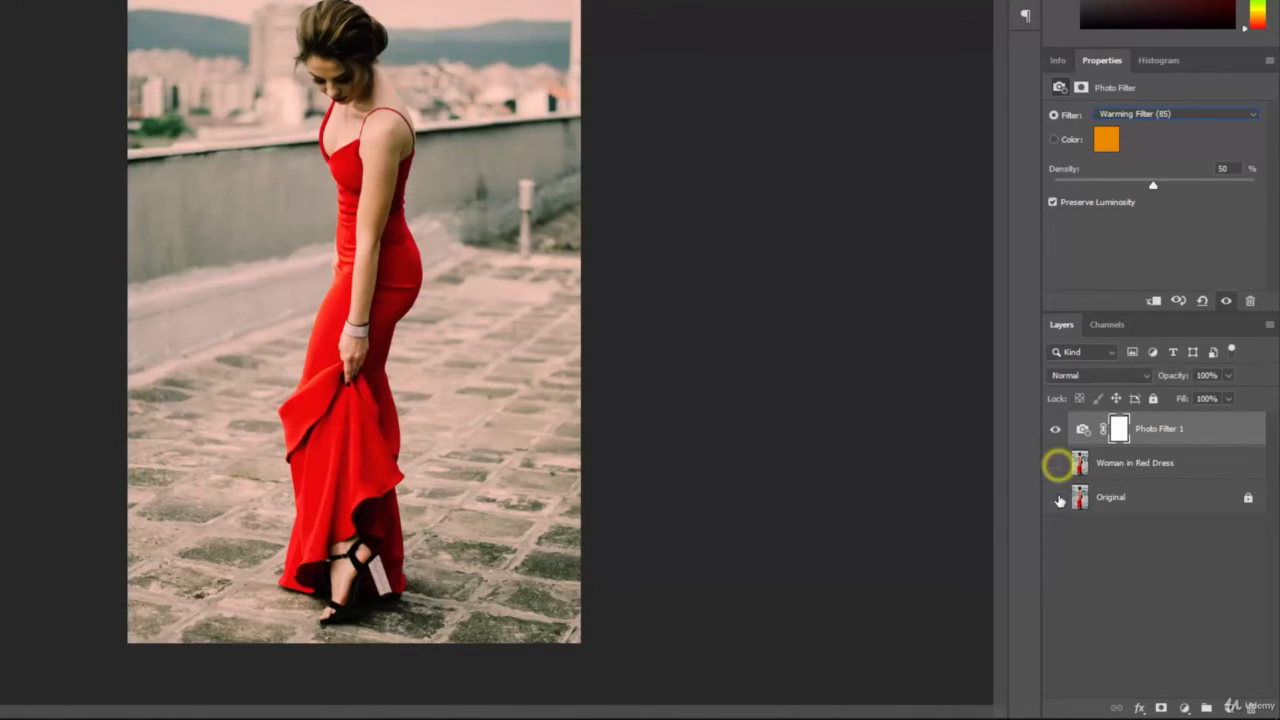
left_click(1057, 499)
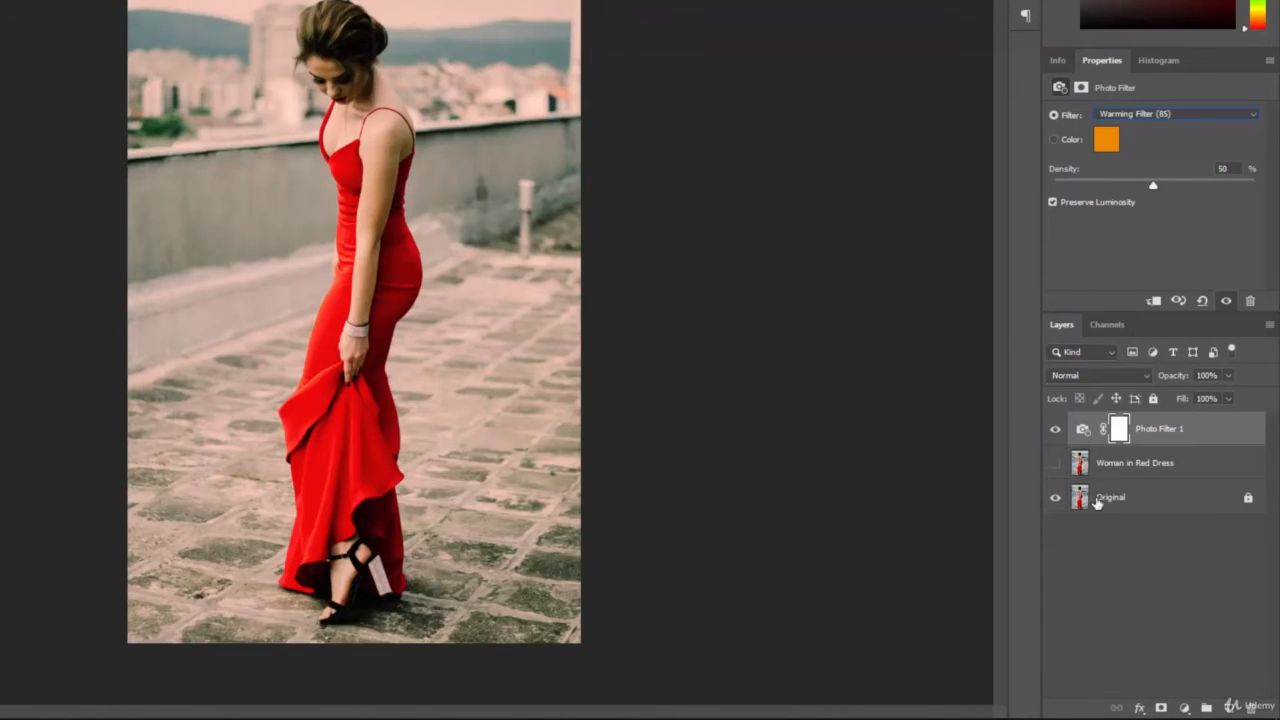
left_click(1055, 498)
left_click(1054, 463)
Step: Add the text "Dress" near the photo's left edge, at the upper edge of the wall, and color it red (ff0000)
left_click(171, 162)
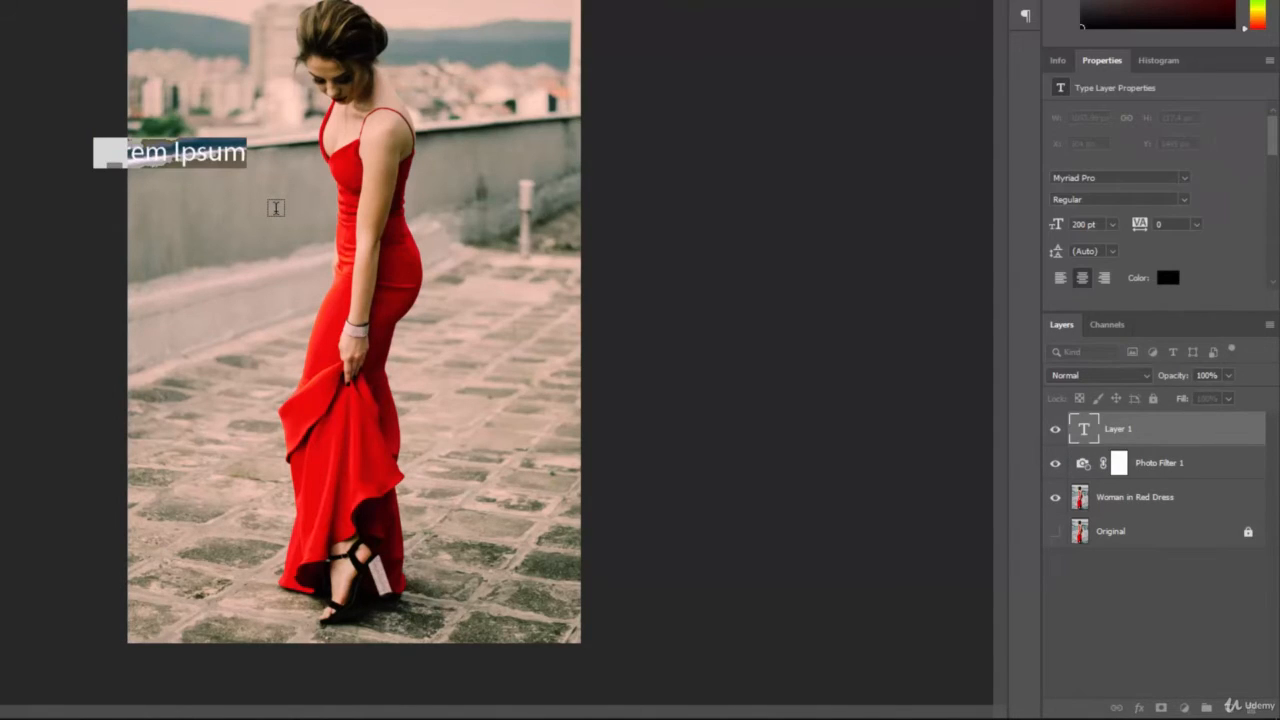
type("Dress")
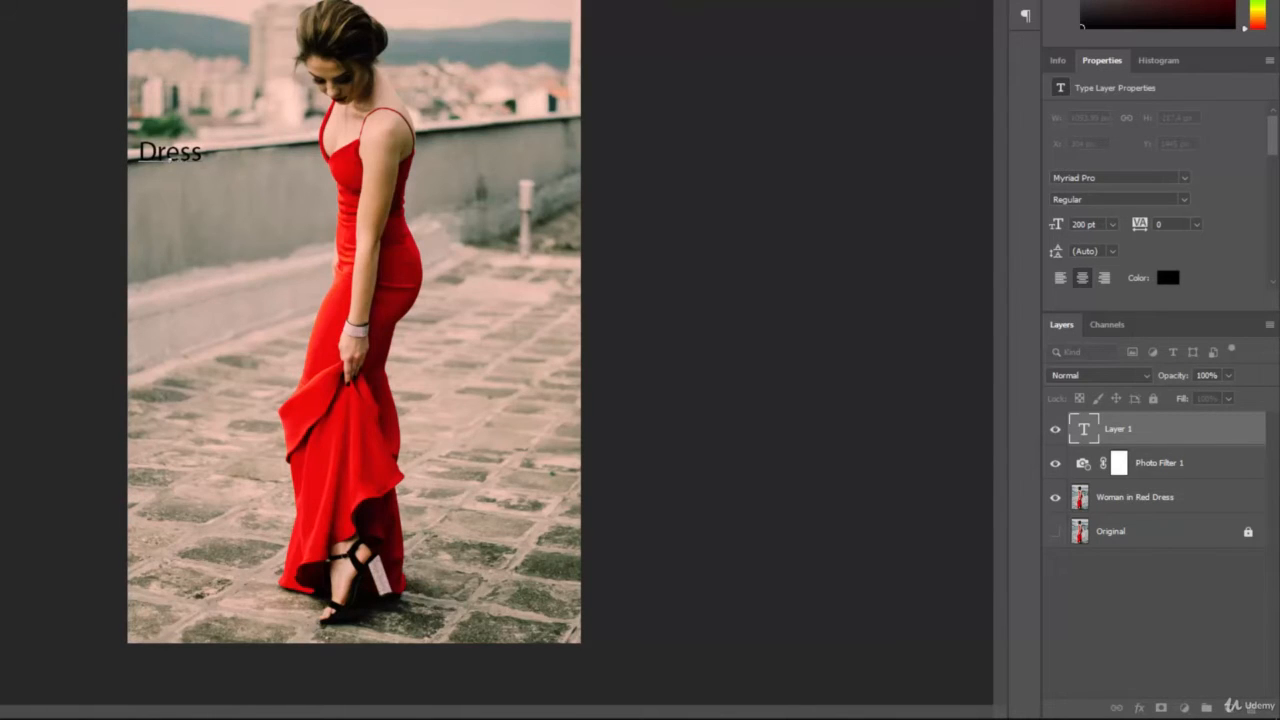
double_click(177, 150)
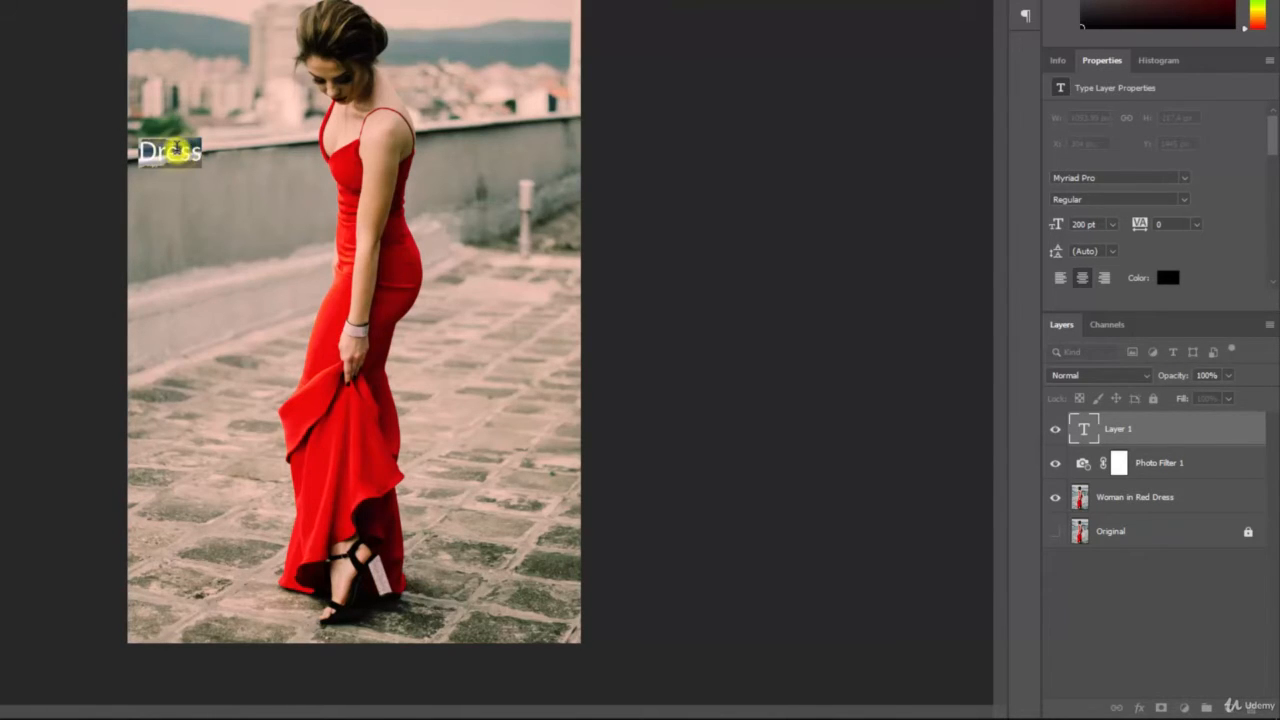
left_click(1168, 277)
left_click(423, 60)
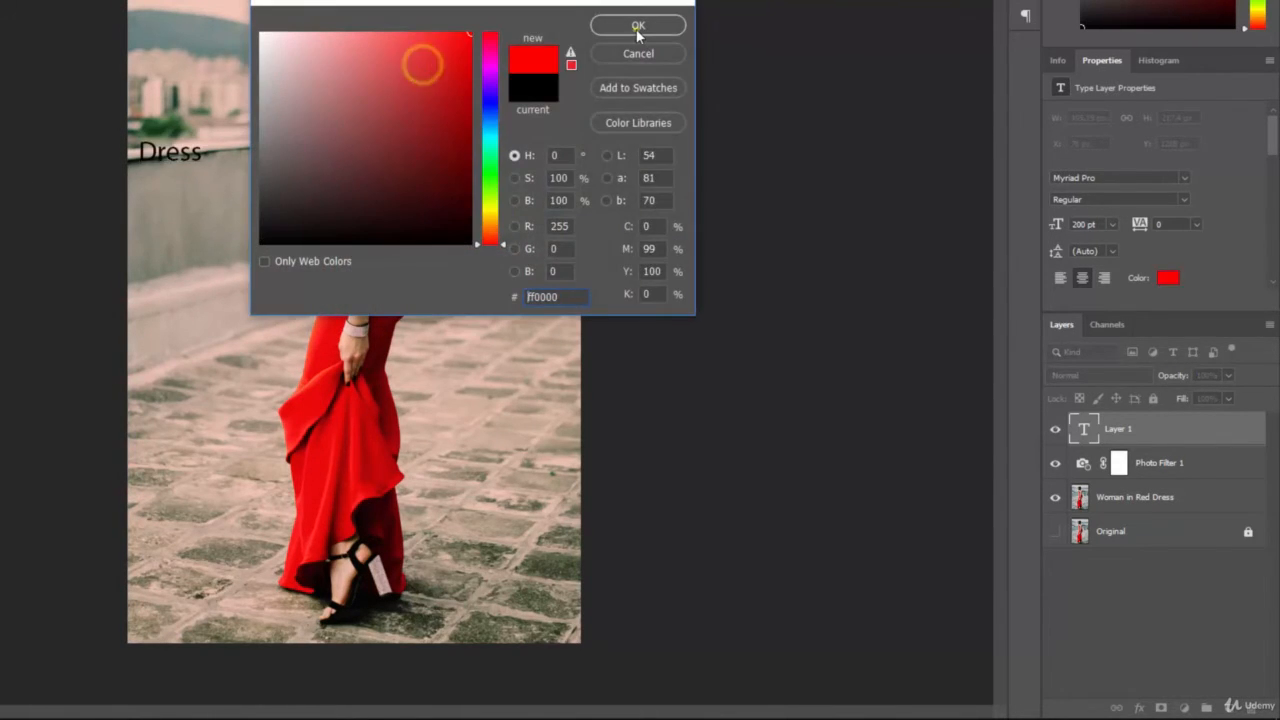
left_click(636, 28)
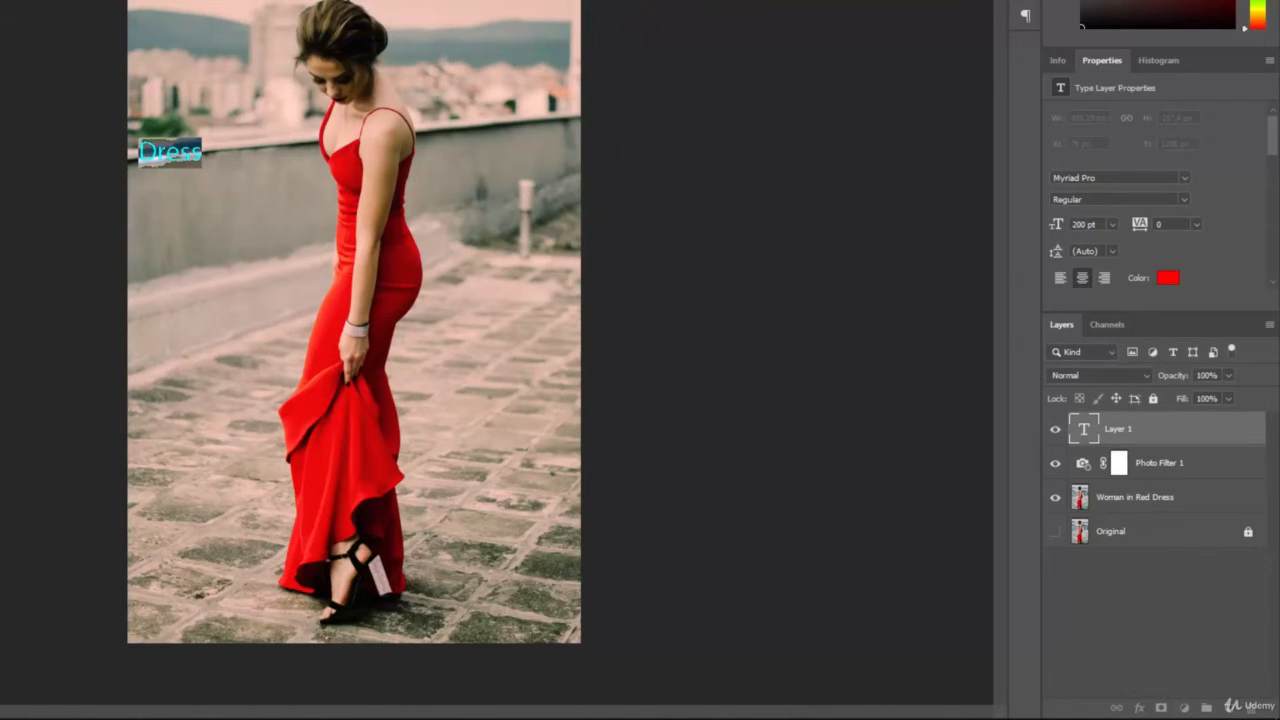
Step: Enlarge the Dress text to 300 pt and move it onto the wall beside the woman, at about X 384 px, Y 1618 px
key("Return")
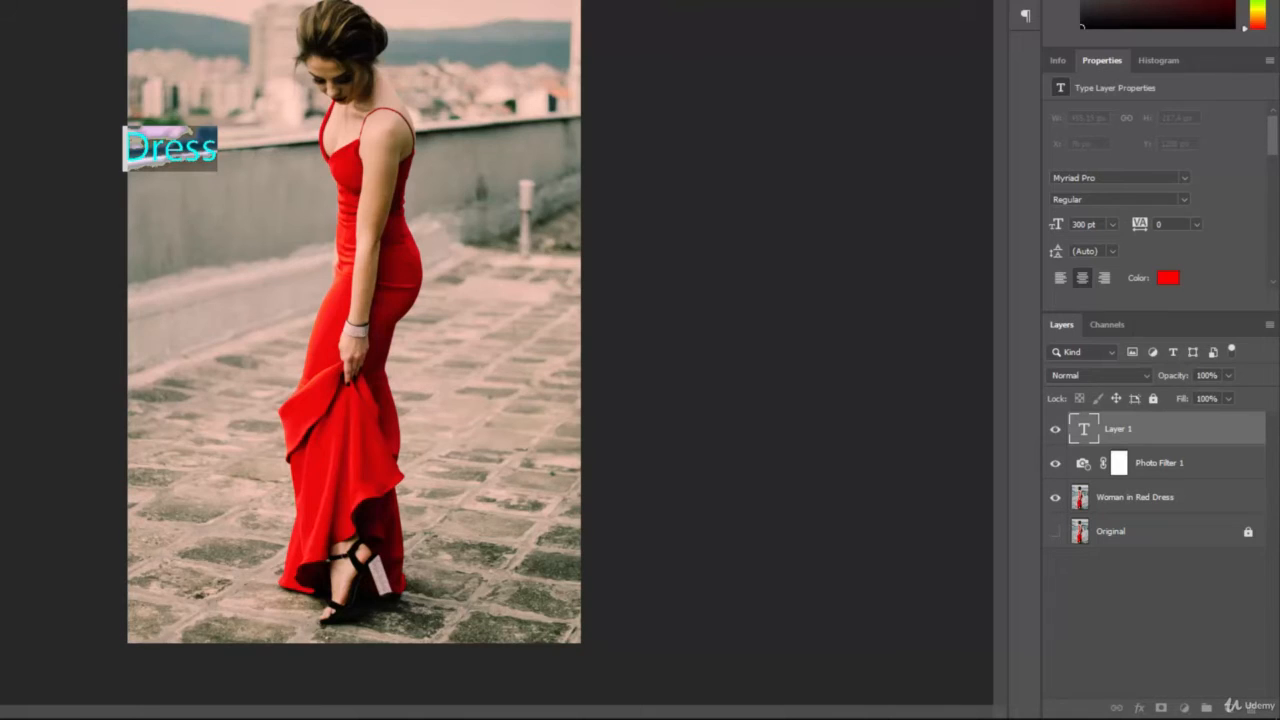
key("ctrl+Return")
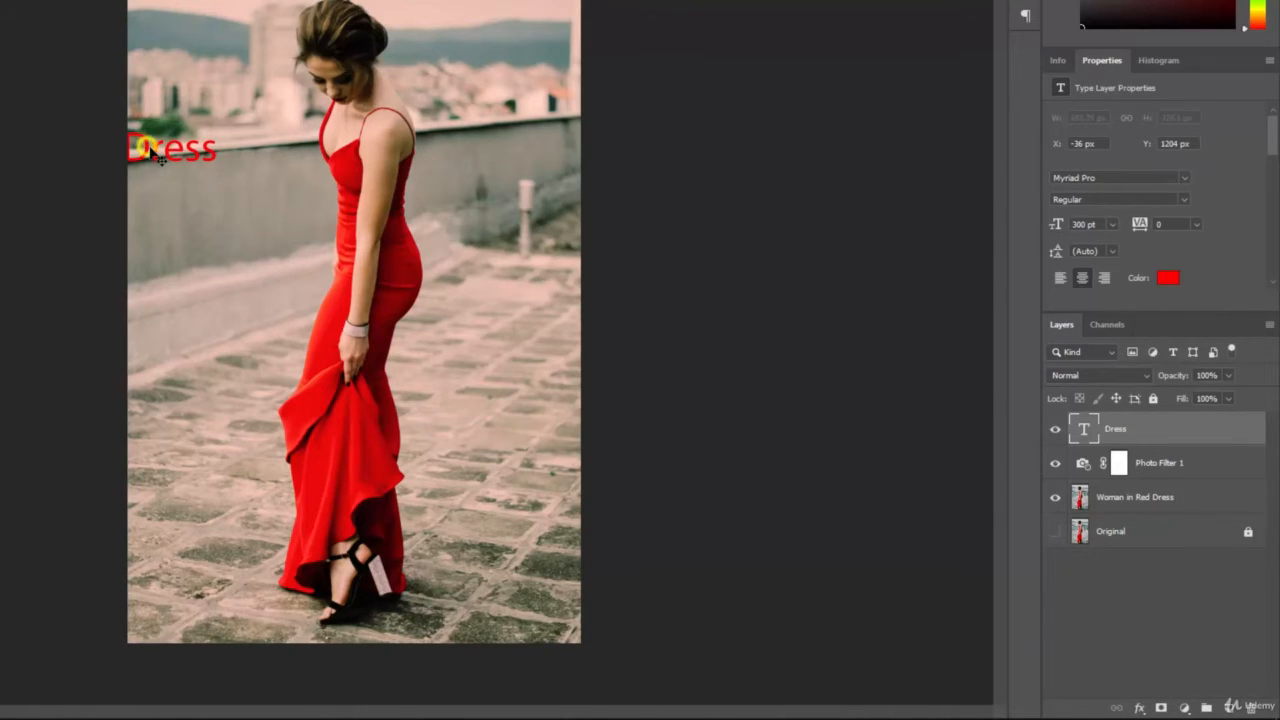
left_click_drag(168, 164, 226, 222)
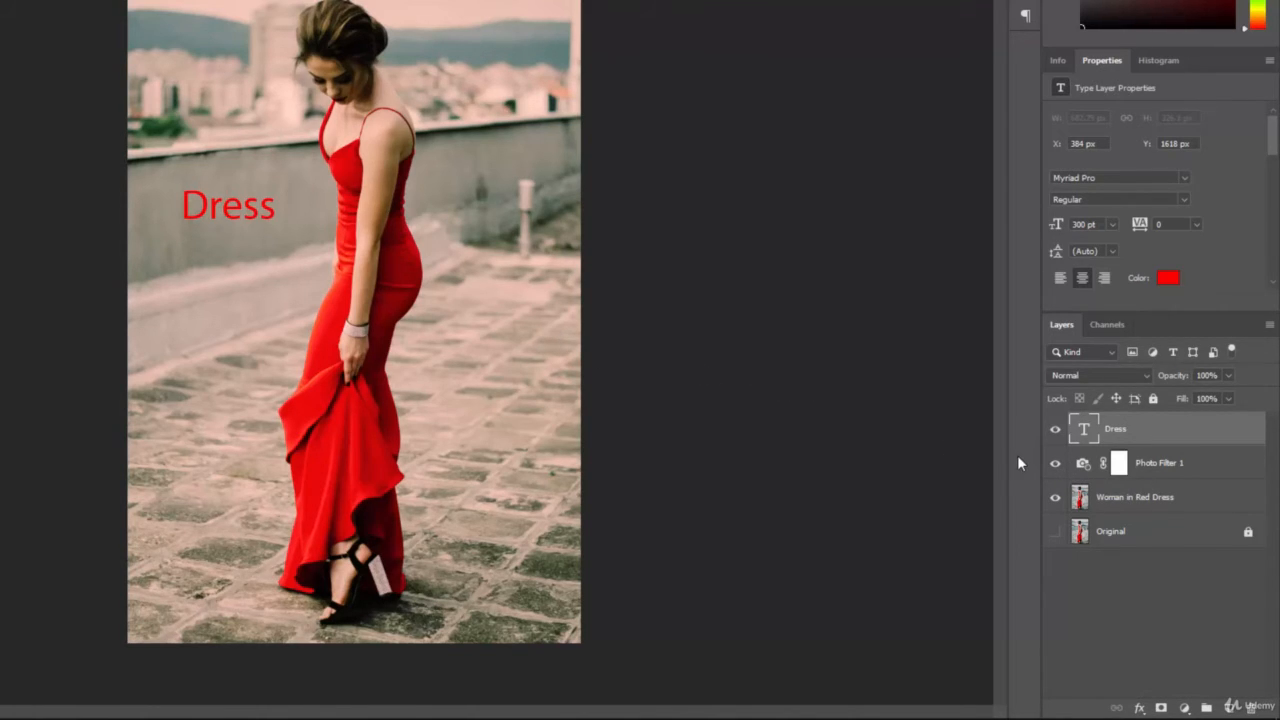
Step: Try Cooling Filter (80) on the photo filter layer, compare the layer off and on, and return to Warming Filter (85)
left_click(1083, 466)
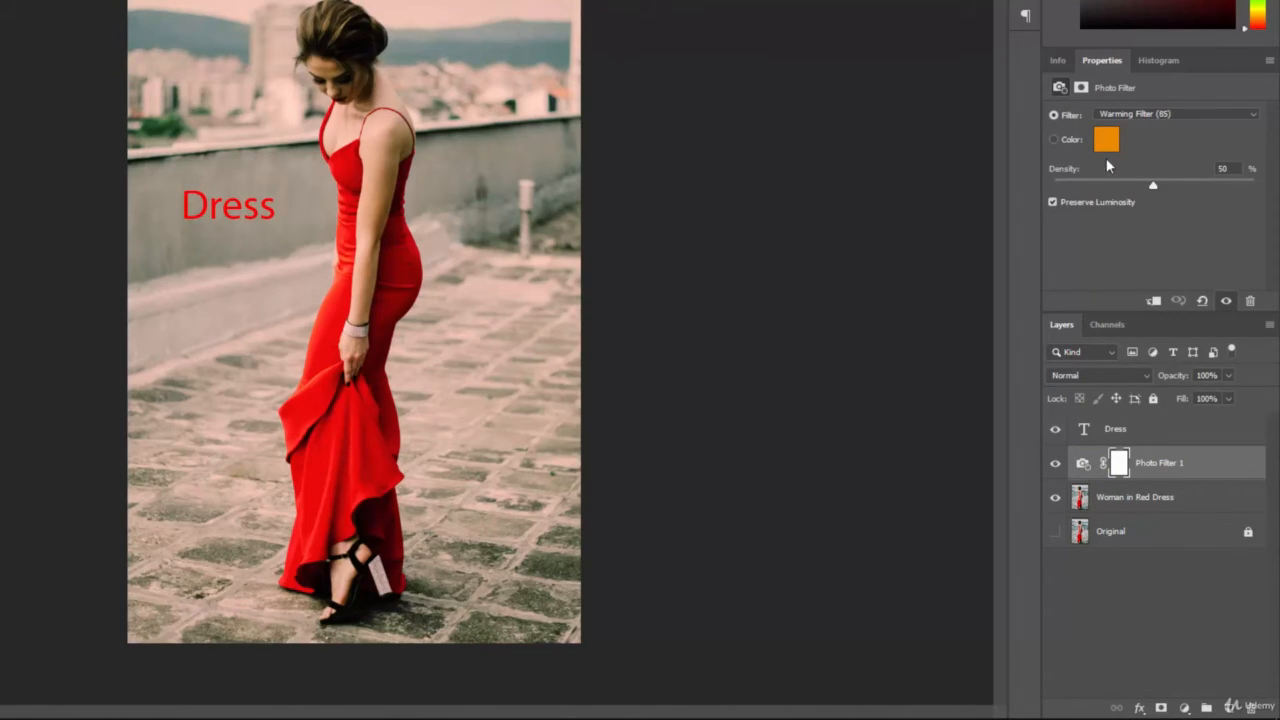
left_click(1185, 114)
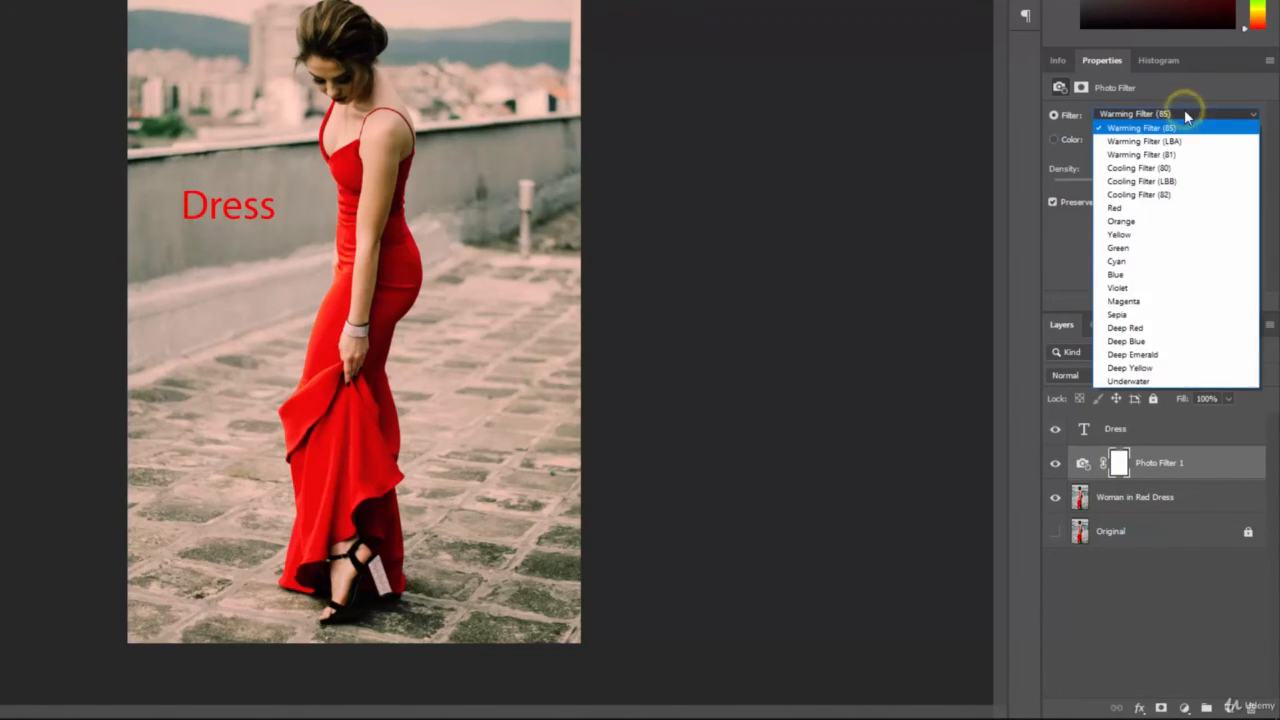
left_click(1182, 168)
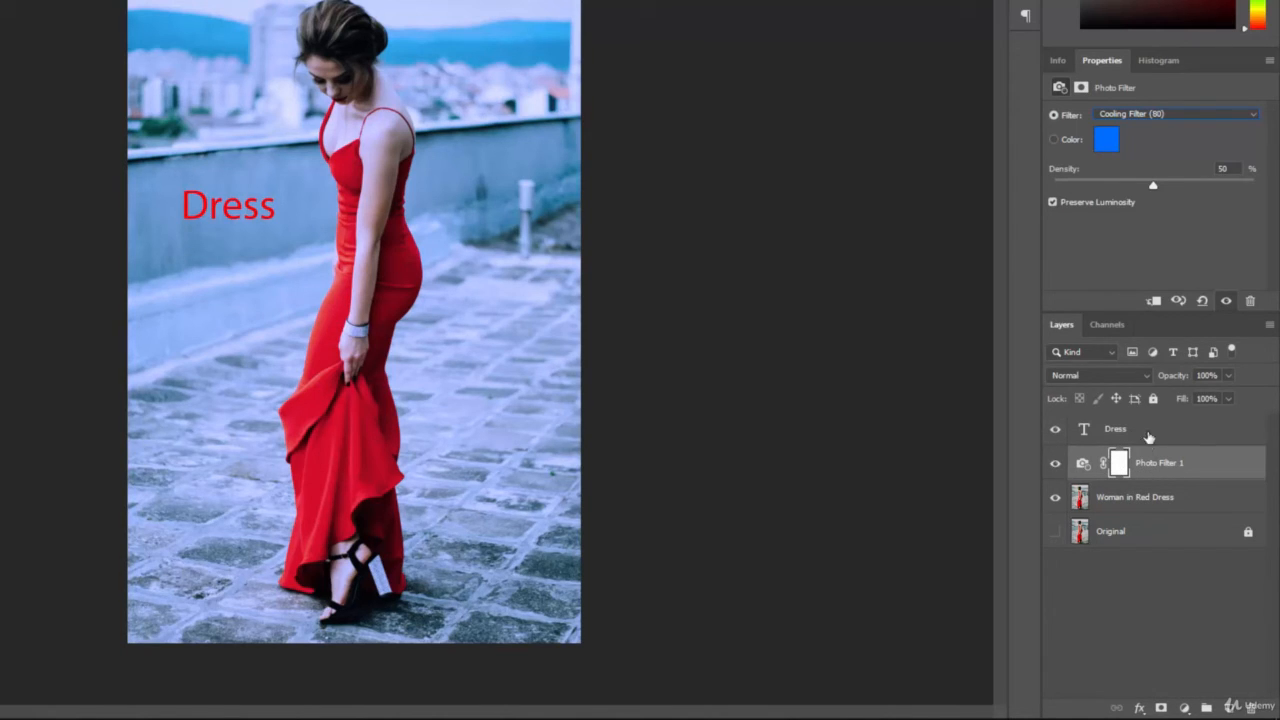
left_click(1056, 466)
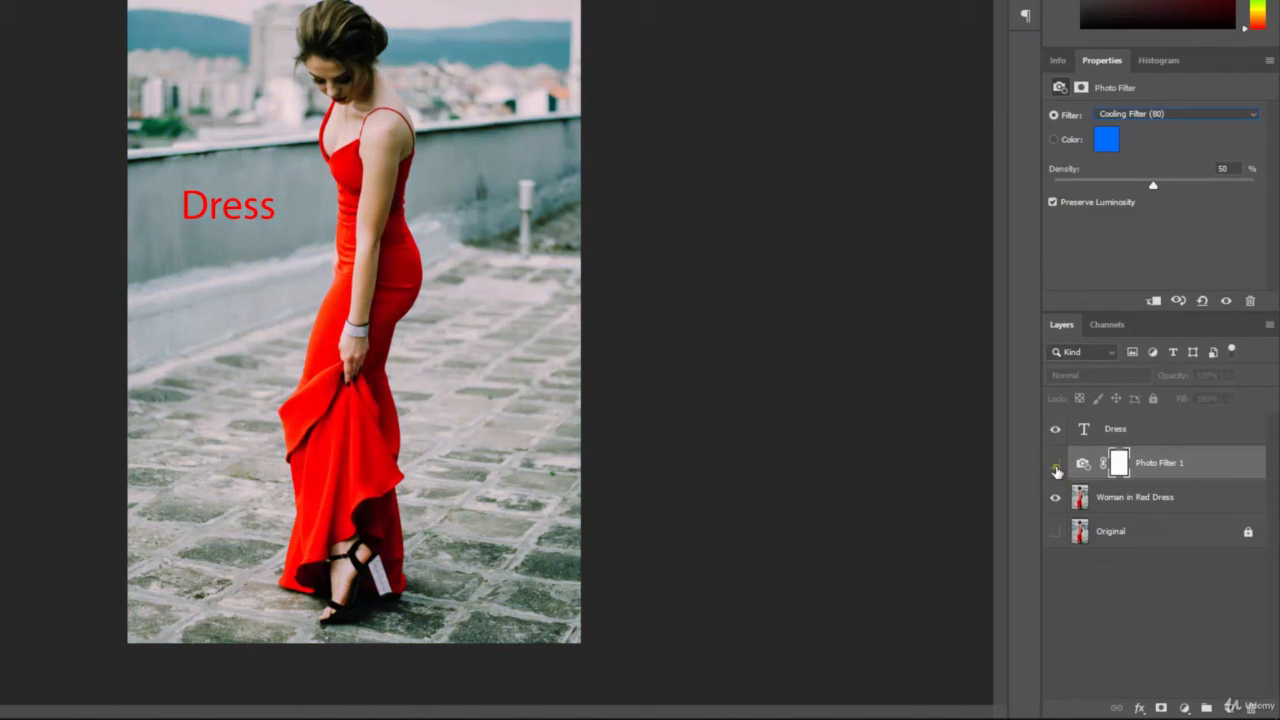
left_click(1056, 466)
left_click(1132, 114)
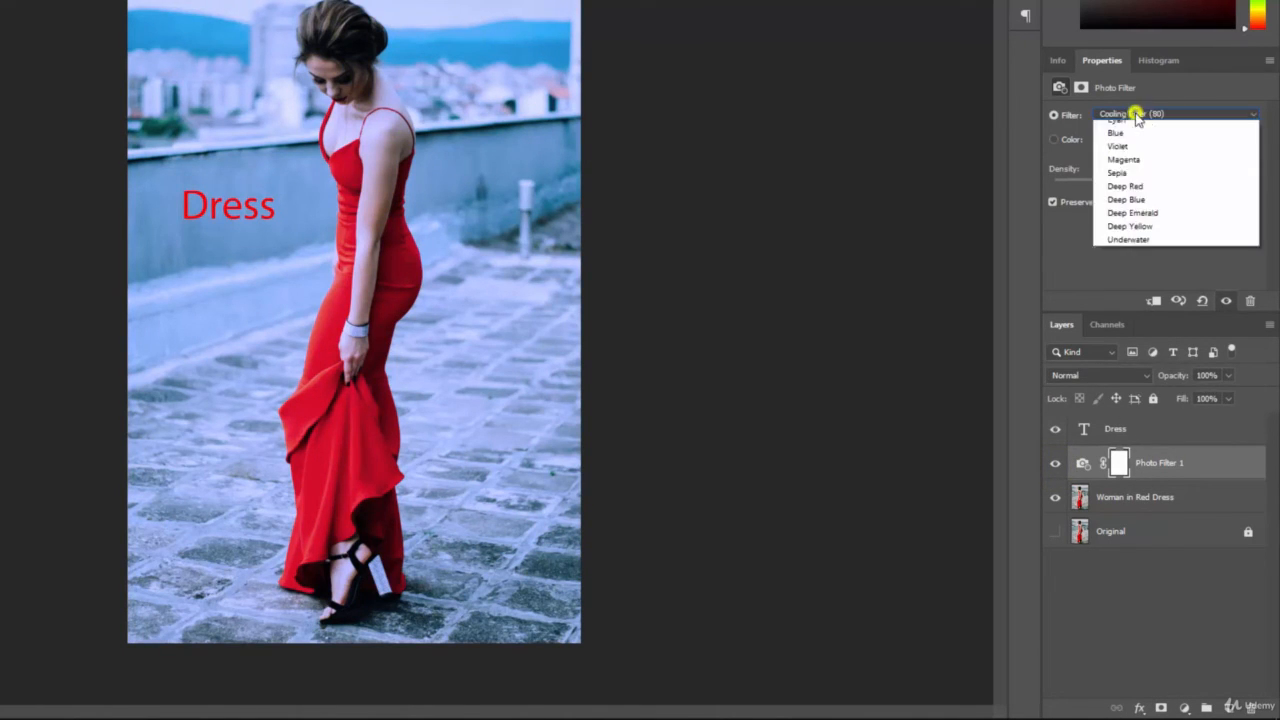
left_click(1134, 127)
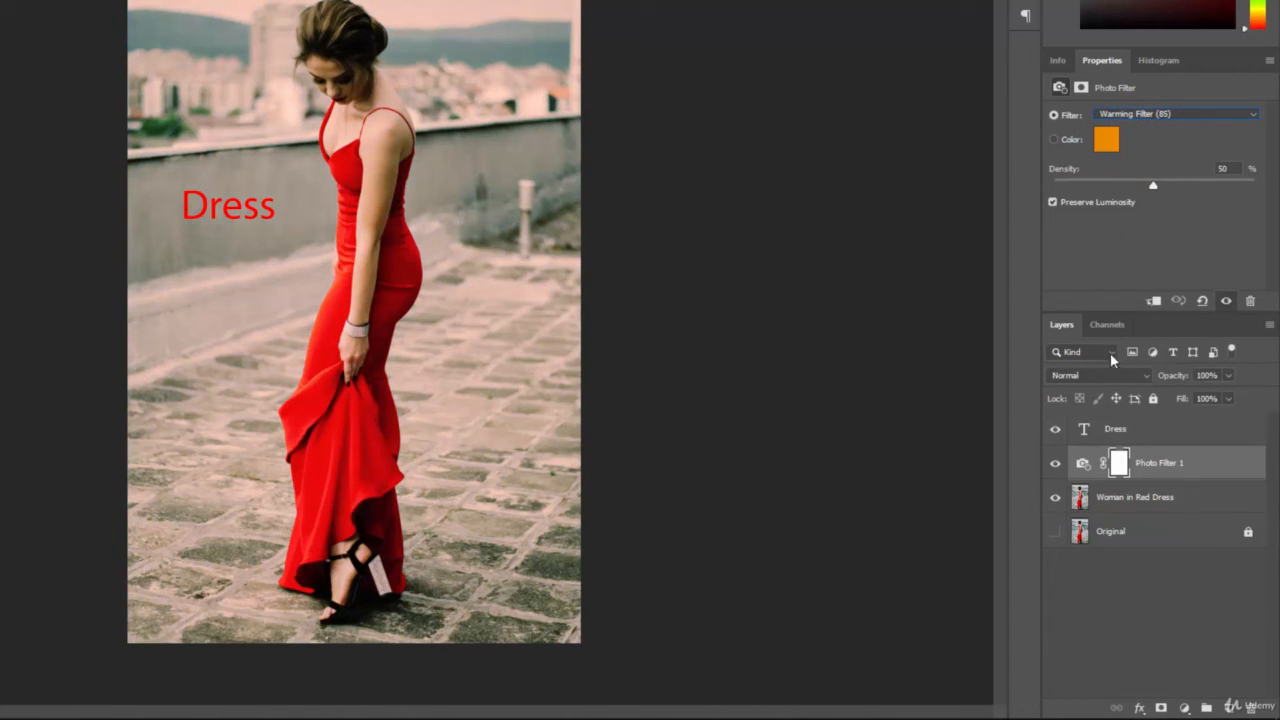
Step: Delete the Dress text layer
left_click(1117, 429)
left_click_drag(1151, 429, 1252, 706)
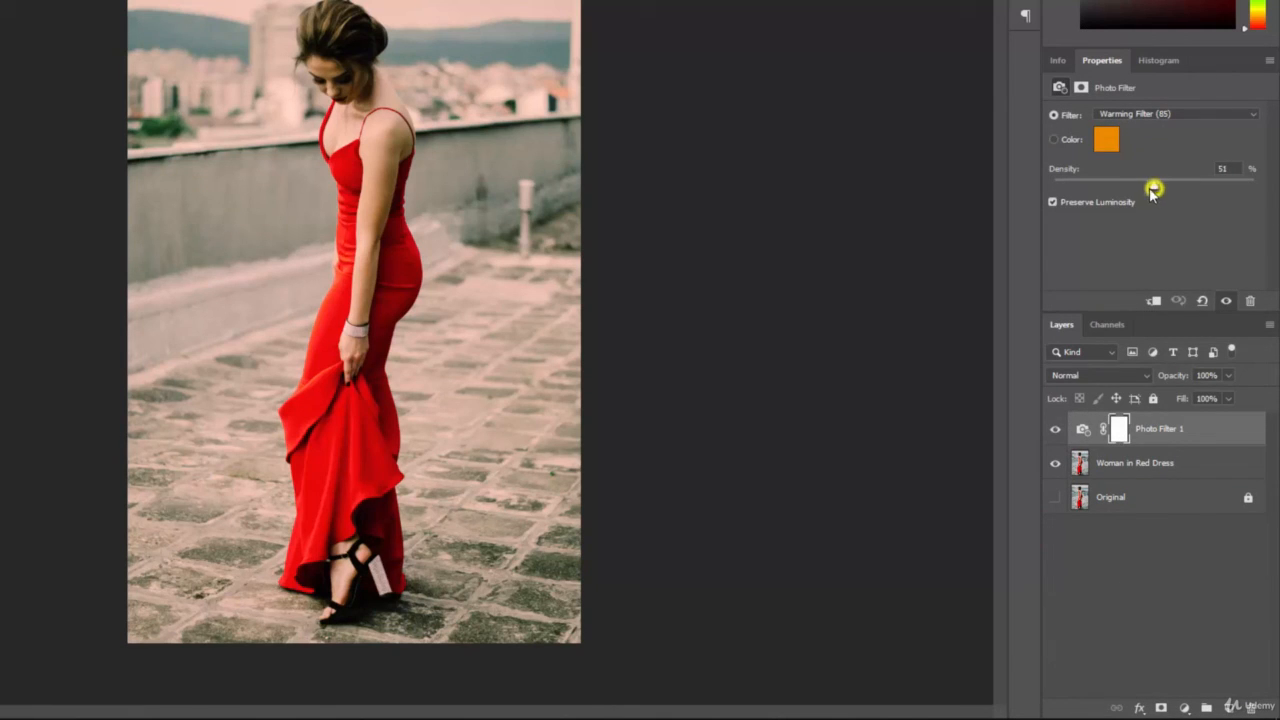
Step: Set the photo filter's density to 35% and toggle the adjustment layer off and on to compare, leaving it visible
left_click_drag(1132, 190, 1121, 192)
left_click(1055, 431)
left_click(1055, 431)
left_click(1055, 431)
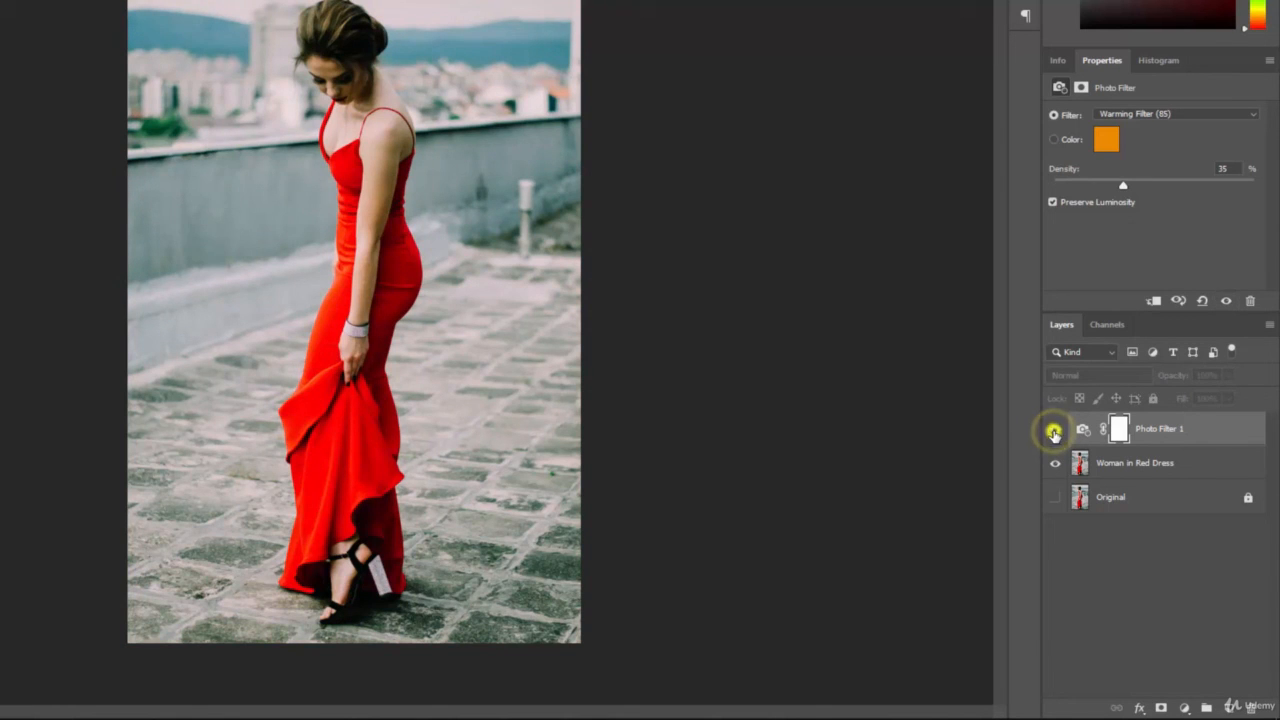
left_click(1054, 431)
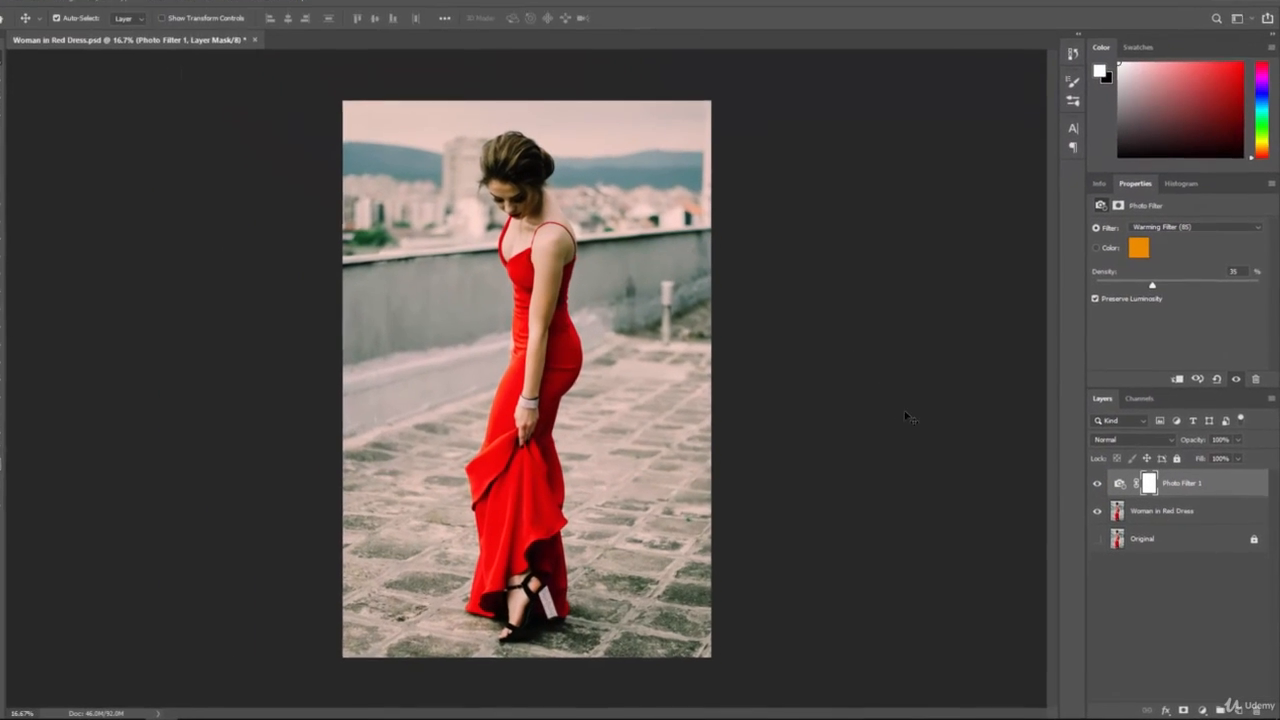